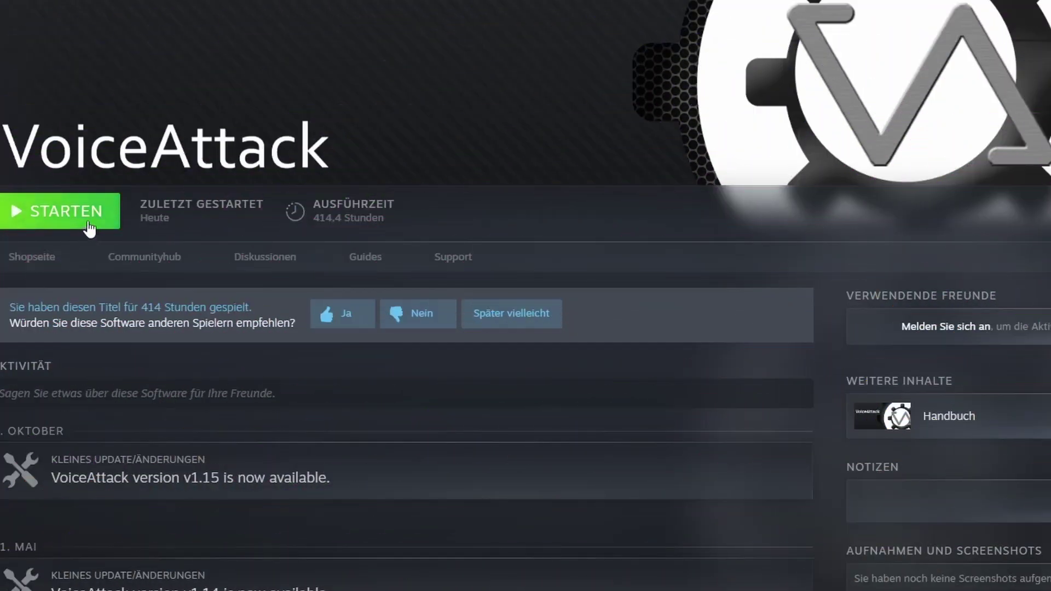
# Step: Launch VoiceAttack from the Steam library, then reposition its main window and enlarge it
pyautogui.click(87, 222)
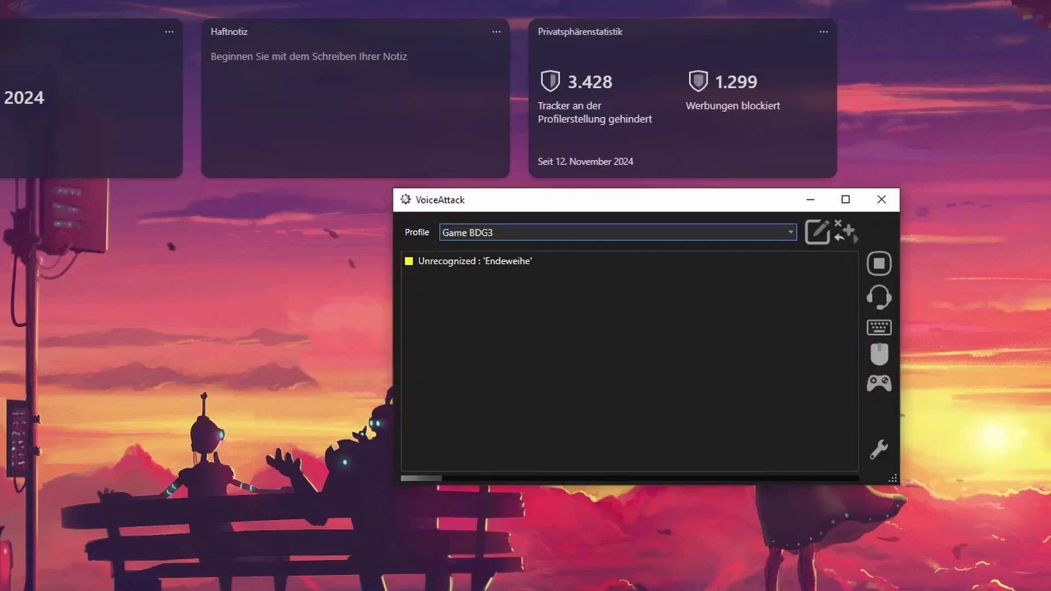
pyautogui.moveTo(602, 215); pyautogui.dragTo(402, 221)
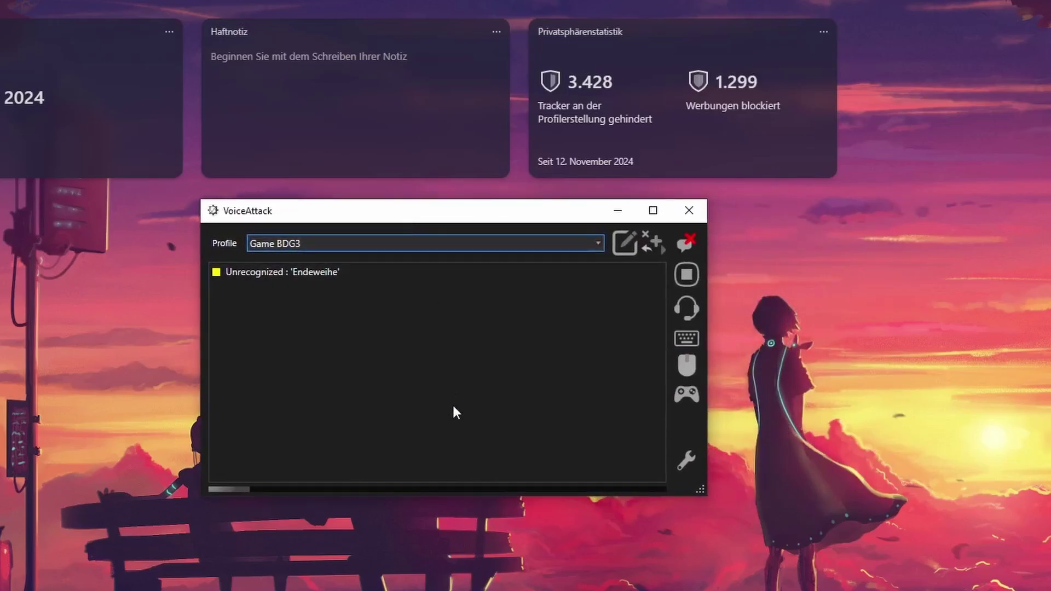
pyautogui.moveTo(300, 225); pyautogui.dragTo(237, 146)
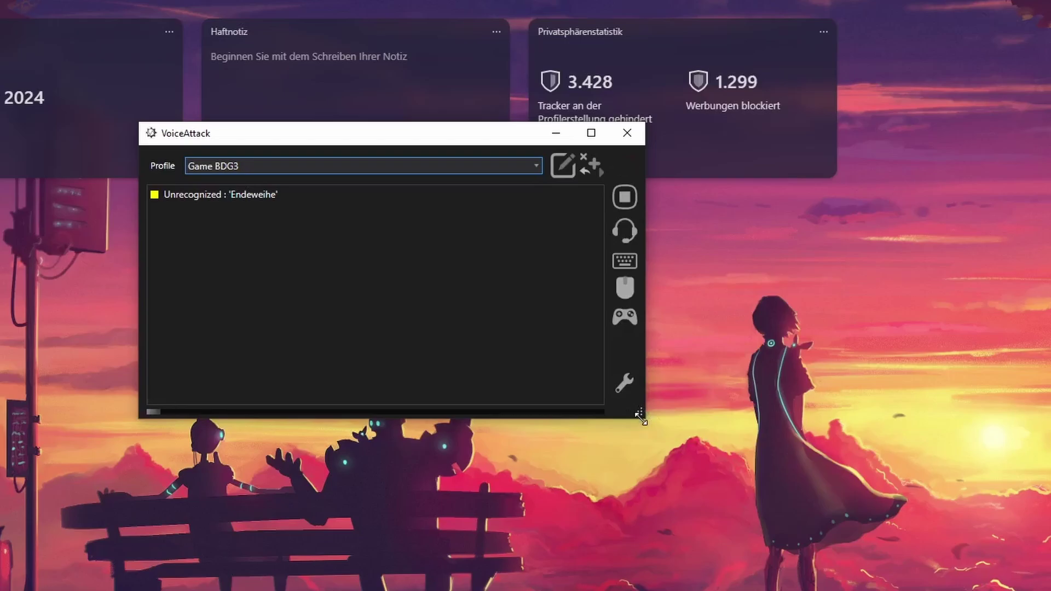
pyautogui.moveTo(639, 415); pyautogui.dragTo(889, 565)
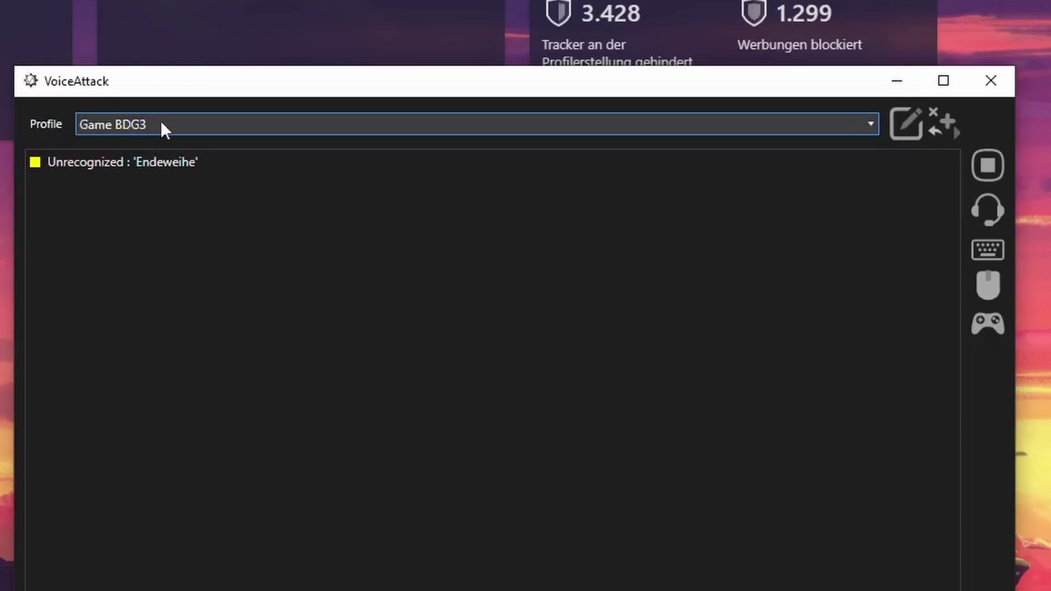
# Step: Choose the Game BDG3 profile and suspend voice listening
pyautogui.click(200, 124)
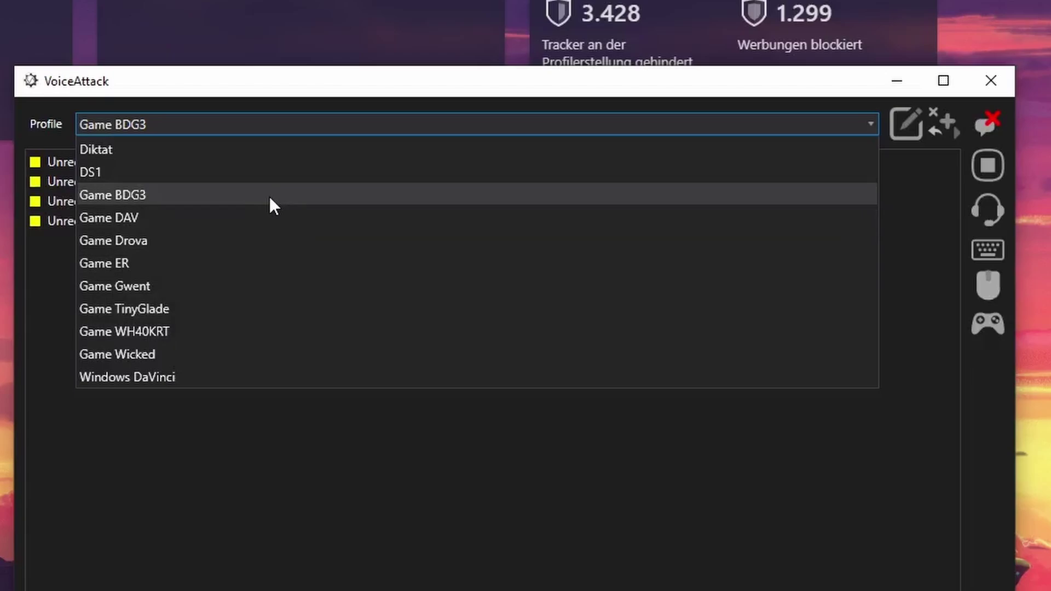
pyautogui.click(269, 196)
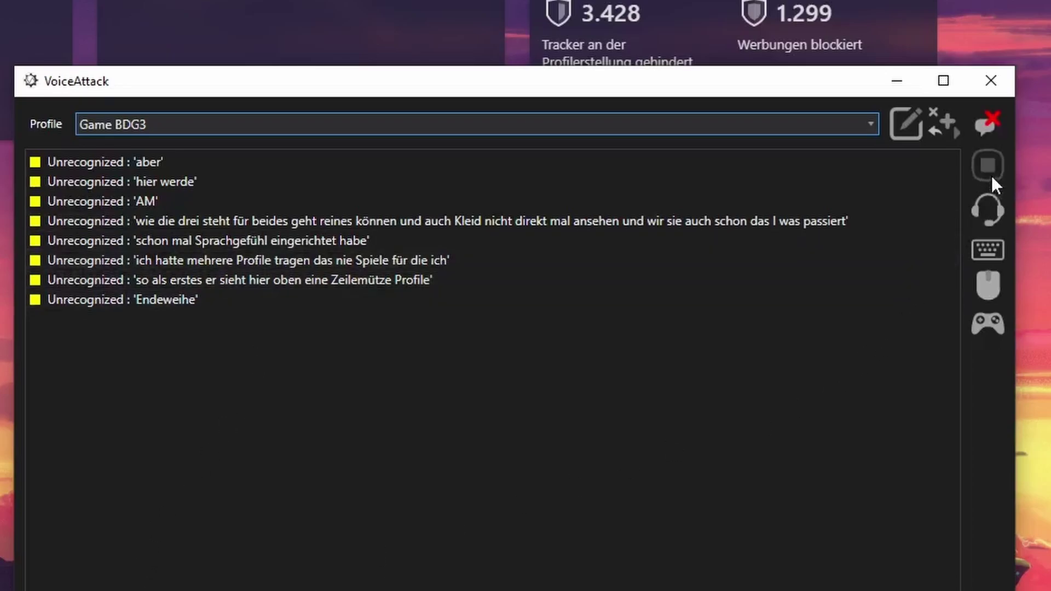
pyautogui.click(991, 214)
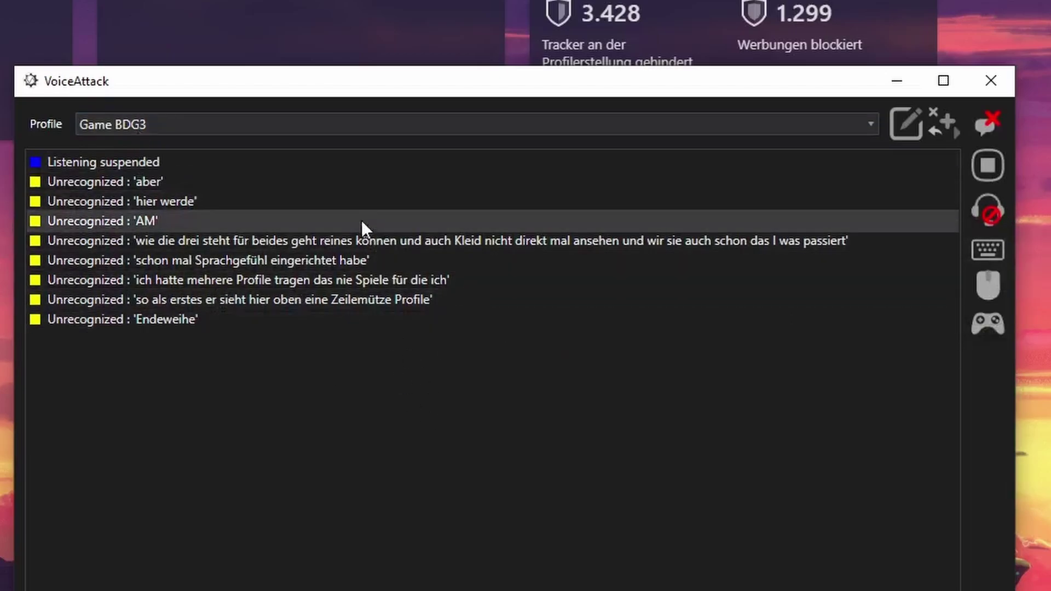
# Step: Open the Game BDG3 profile for editing and look through its spoken commands down to the Linksklick and Nummern categories
pyautogui.click(908, 123)
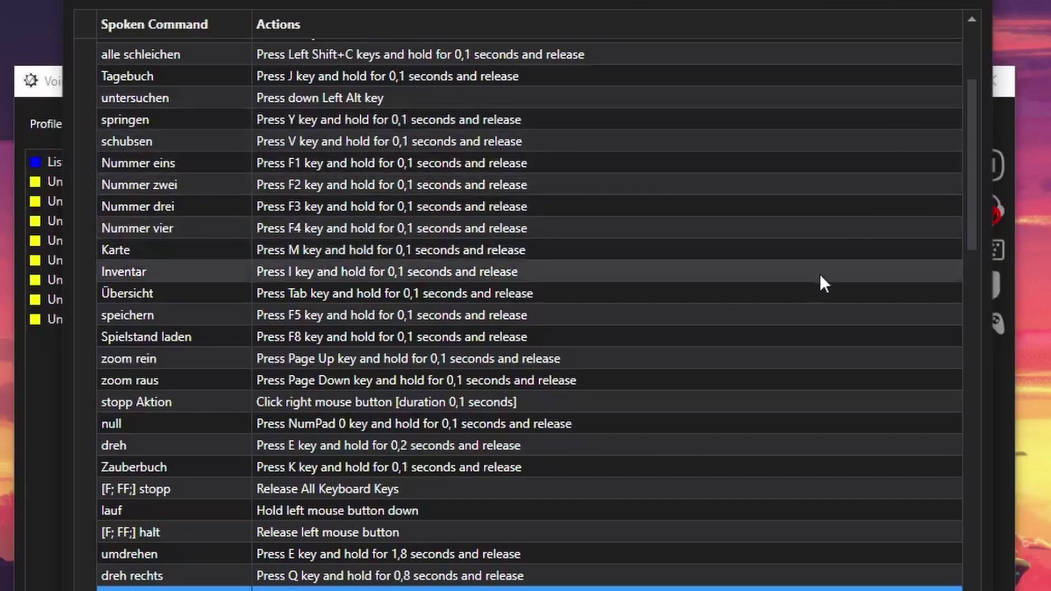
pyautogui.scroll(3, 820, 274)
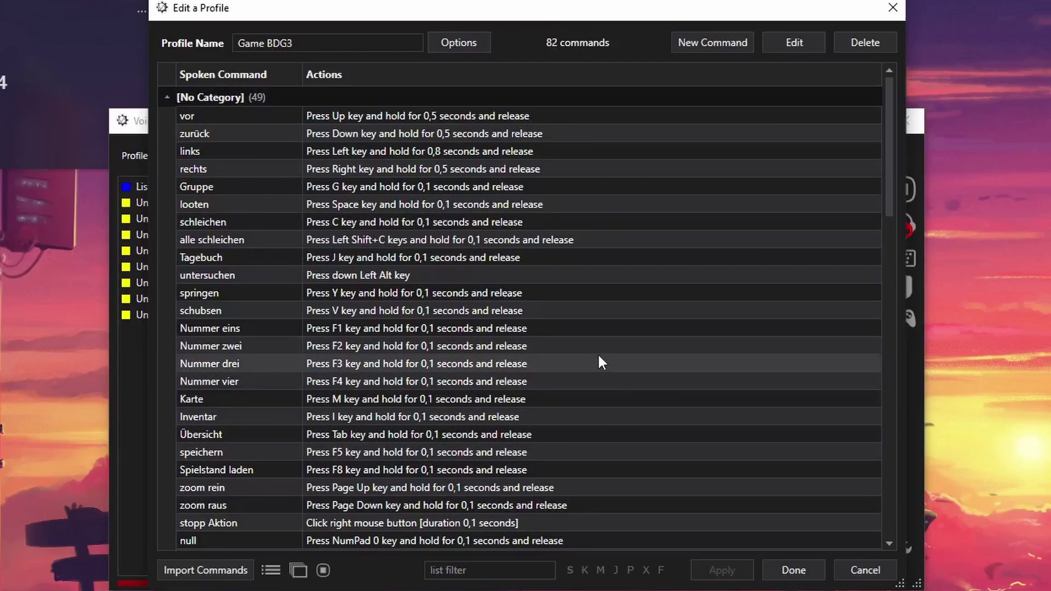
pyautogui.scroll(-10, 598, 364)
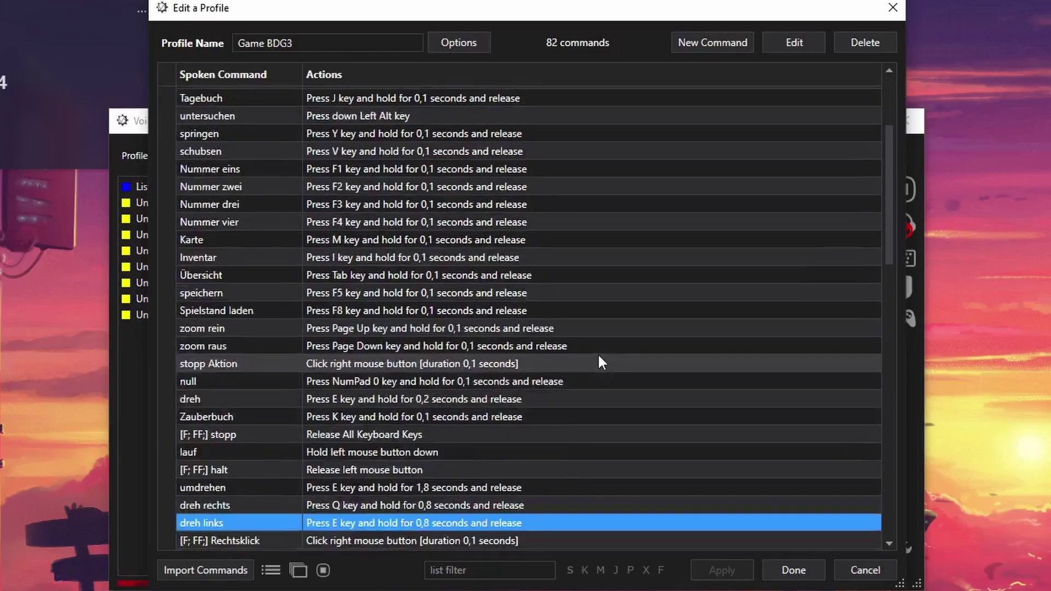
pyautogui.scroll(-10, 597, 361)
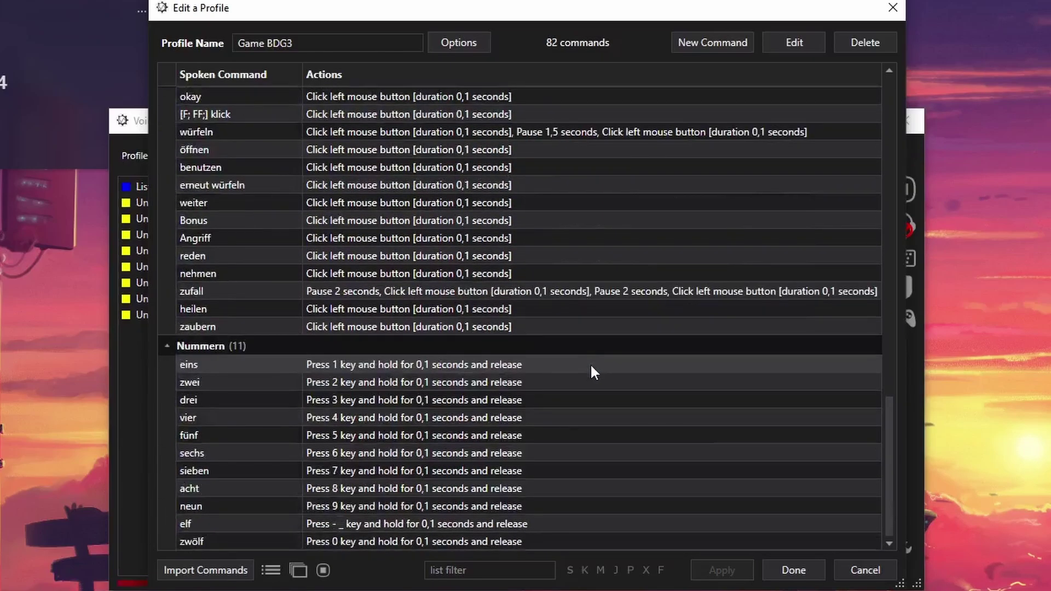
pyautogui.scroll(1, 590, 363)
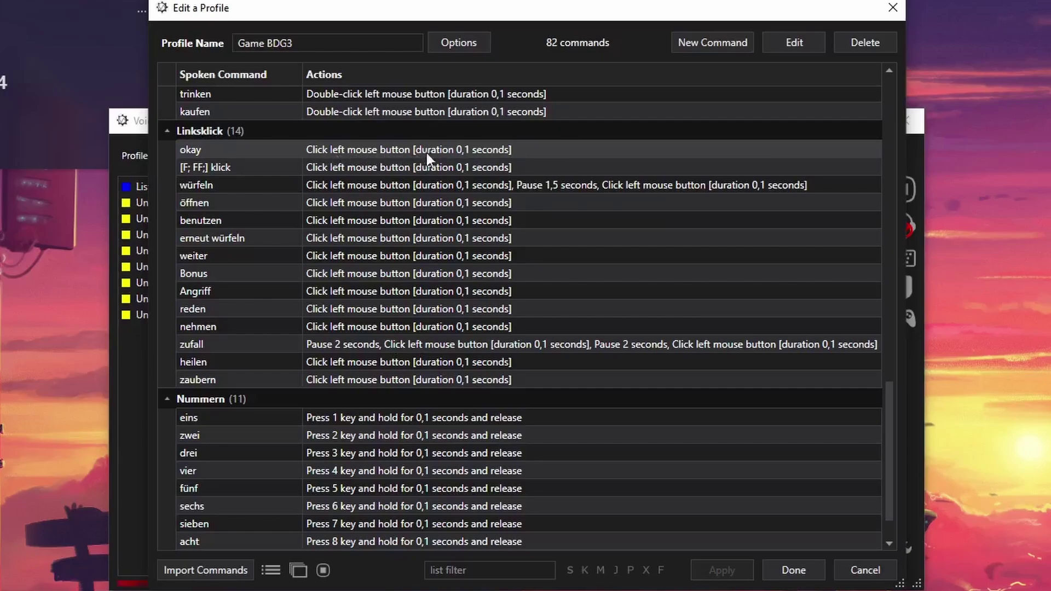
# Step: Inspect the okay command in the Linksklick category and its left mouse click action, accepting both without changes
pyautogui.doubleClick(494, 154)
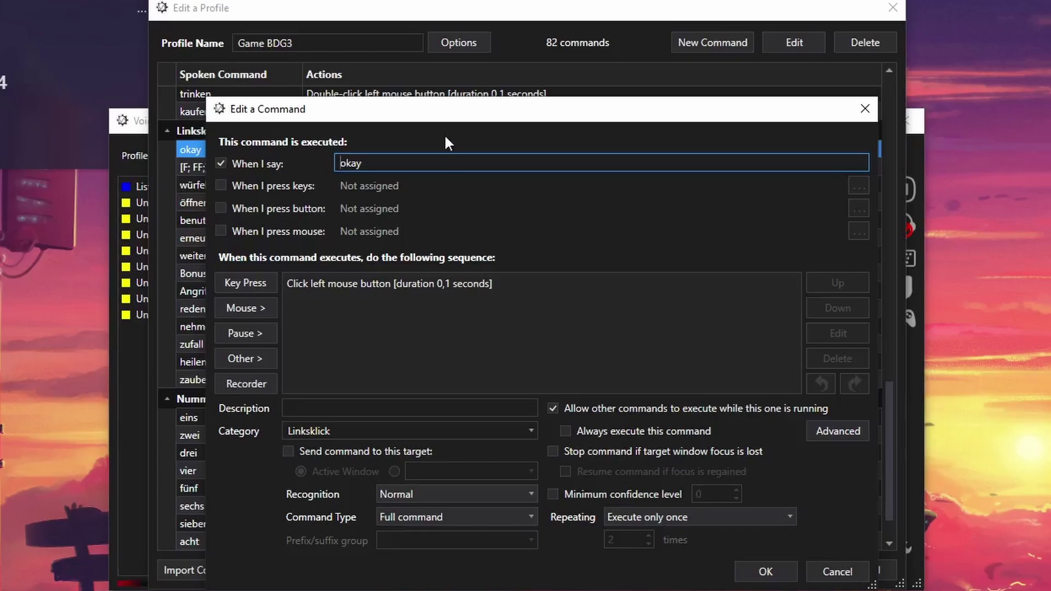
pyautogui.moveTo(430, 109); pyautogui.dragTo(386, 109)
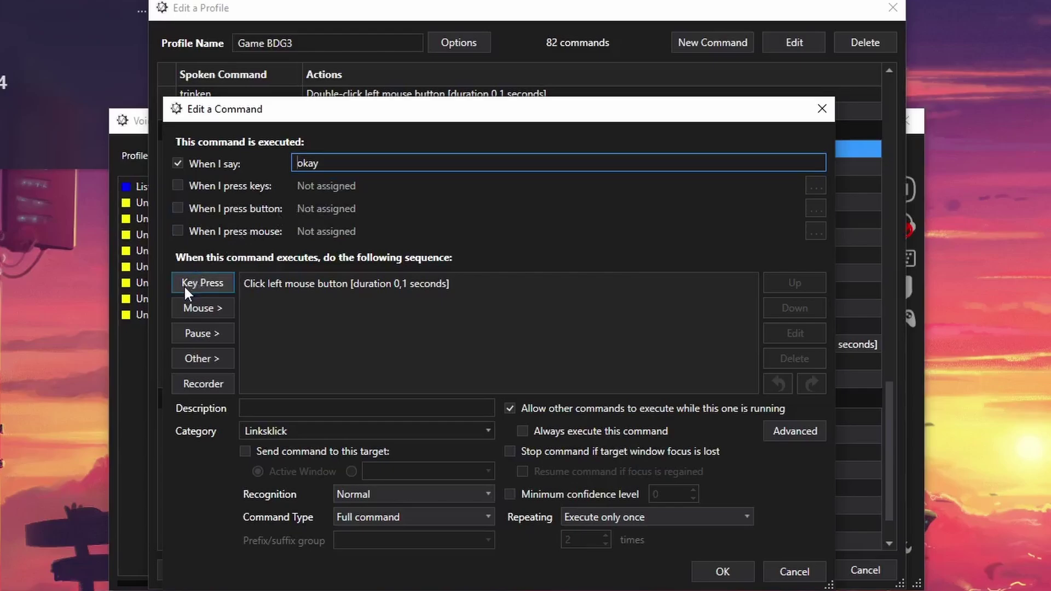
pyautogui.doubleClick(419, 283)
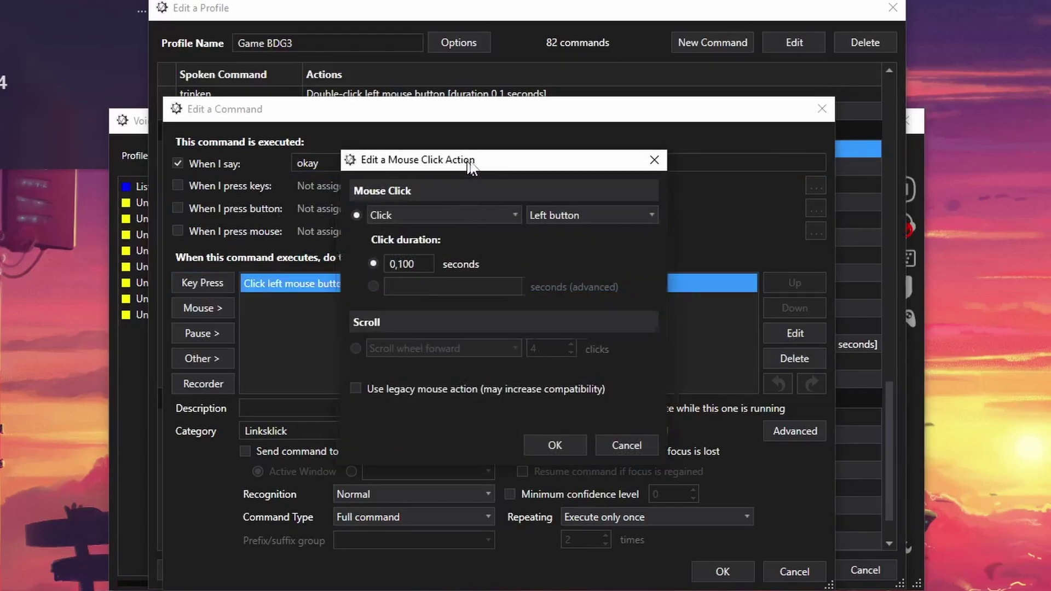
pyautogui.moveTo(464, 173); pyautogui.dragTo(579, 175)
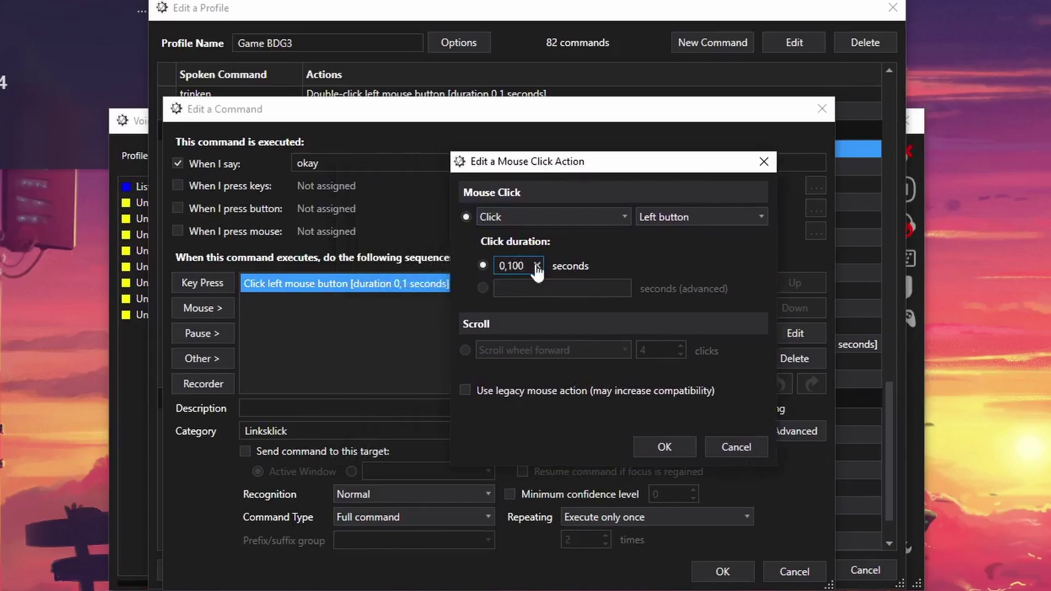
pyautogui.click(663, 445)
pyautogui.click(716, 571)
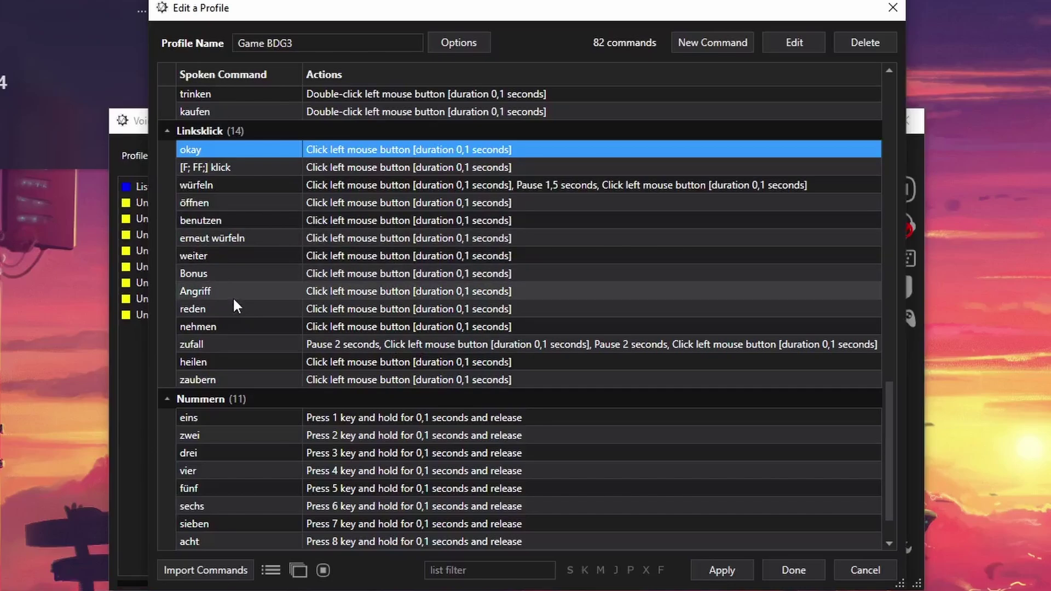
# Step: Examine the spoken commands in the Doppelklick category, including ausrüsten
pyautogui.scroll(4, 468, 363)
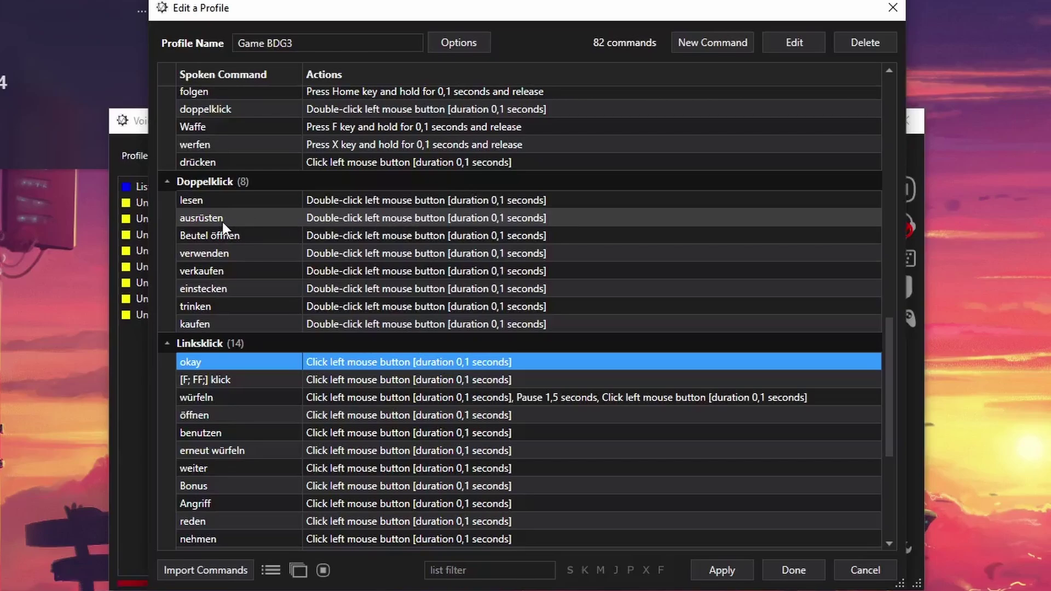
pyautogui.click(199, 222)
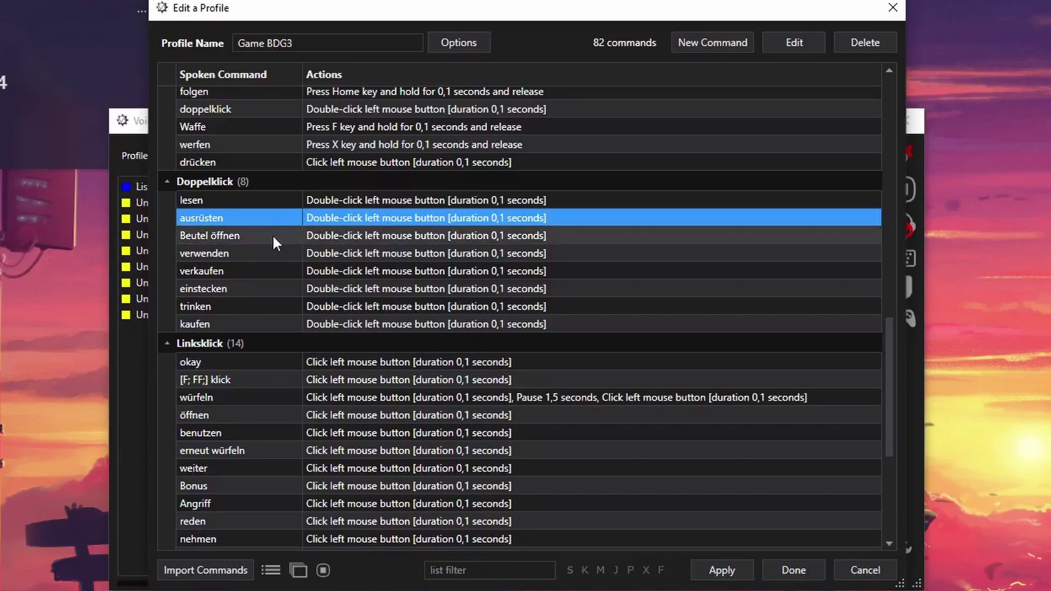
pyautogui.scroll(8, 572, 357)
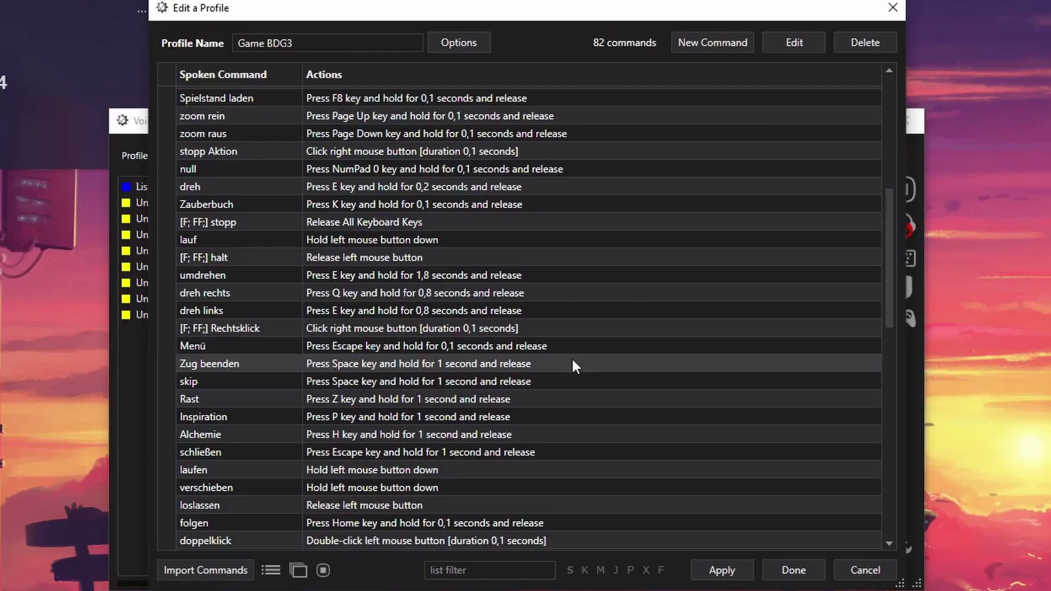
# Step: Compare the Menü and Zug beenden commands and inspect the definition of Zug beenden without changing it
pyautogui.click(593, 353)
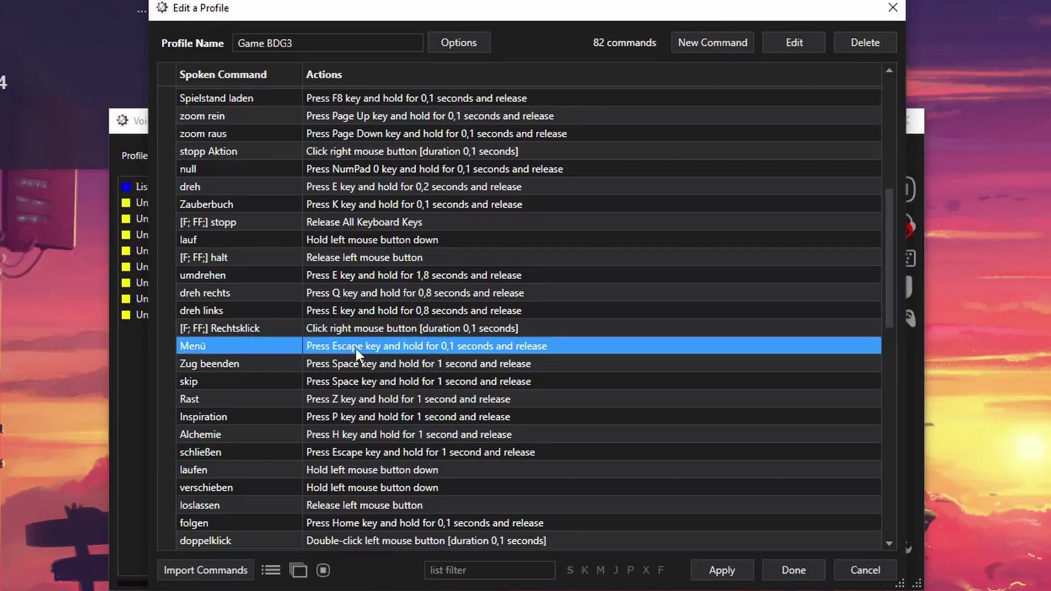
pyautogui.click(354, 364)
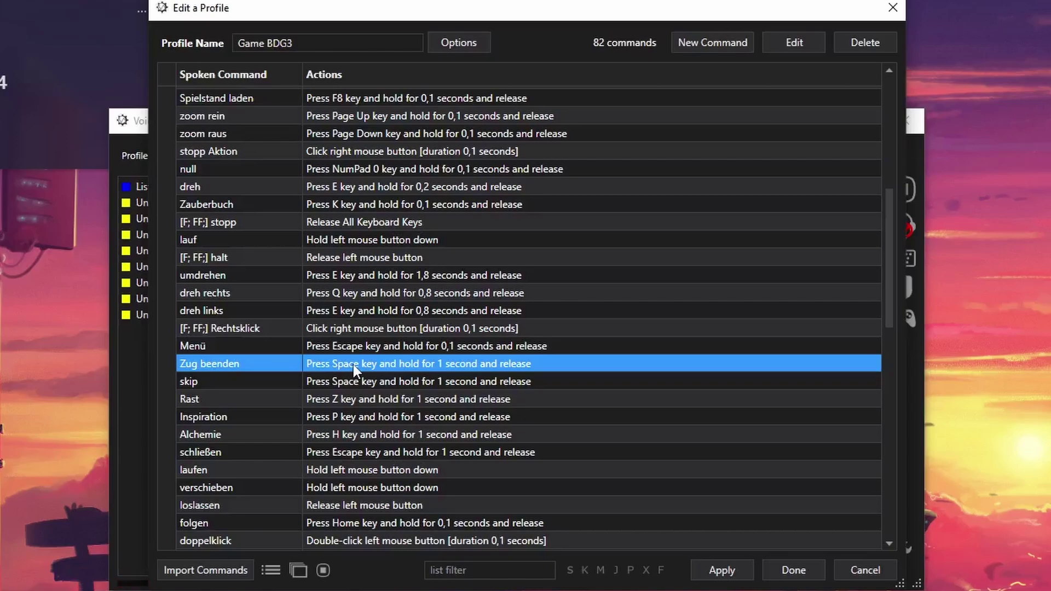
pyautogui.doubleClick(353, 364)
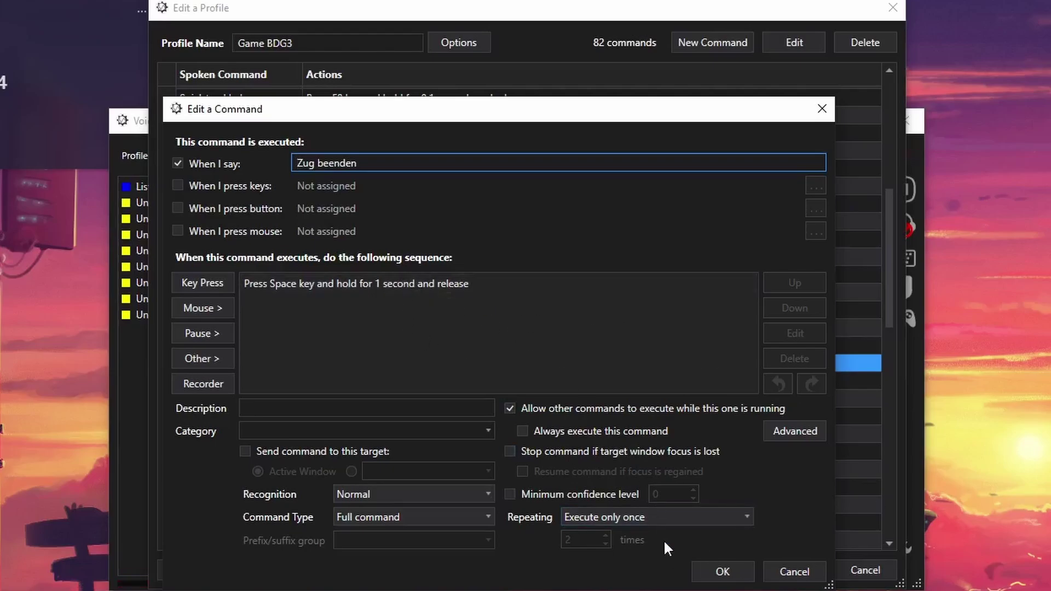
pyautogui.click(723, 572)
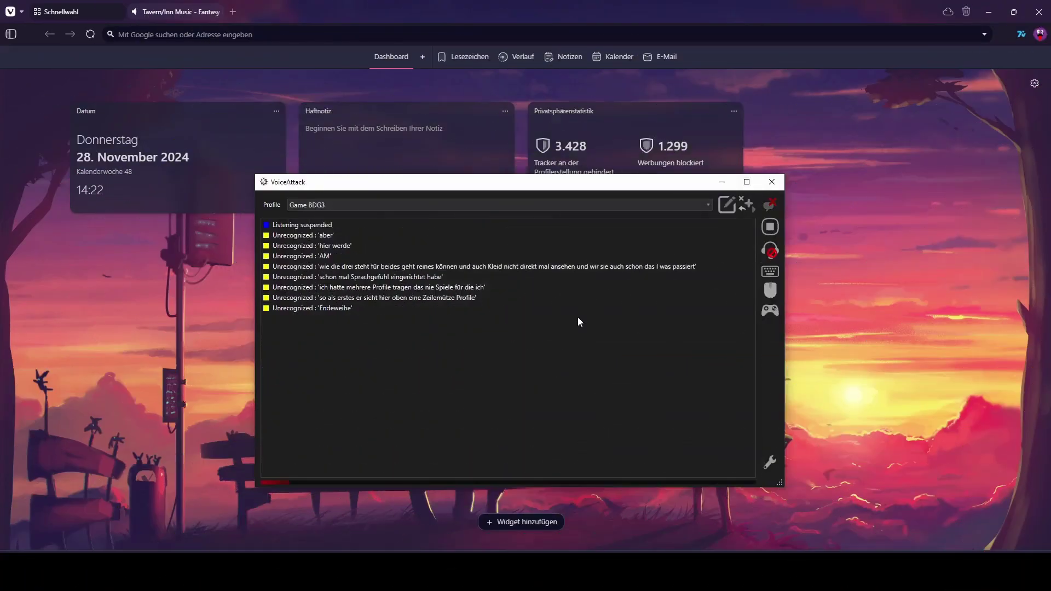
# Step: Move the VoiceAttack window clear of the browser's Haftnotiz widget and resume voice listening
pyautogui.moveTo(512, 194); pyautogui.dragTo(750, 227)
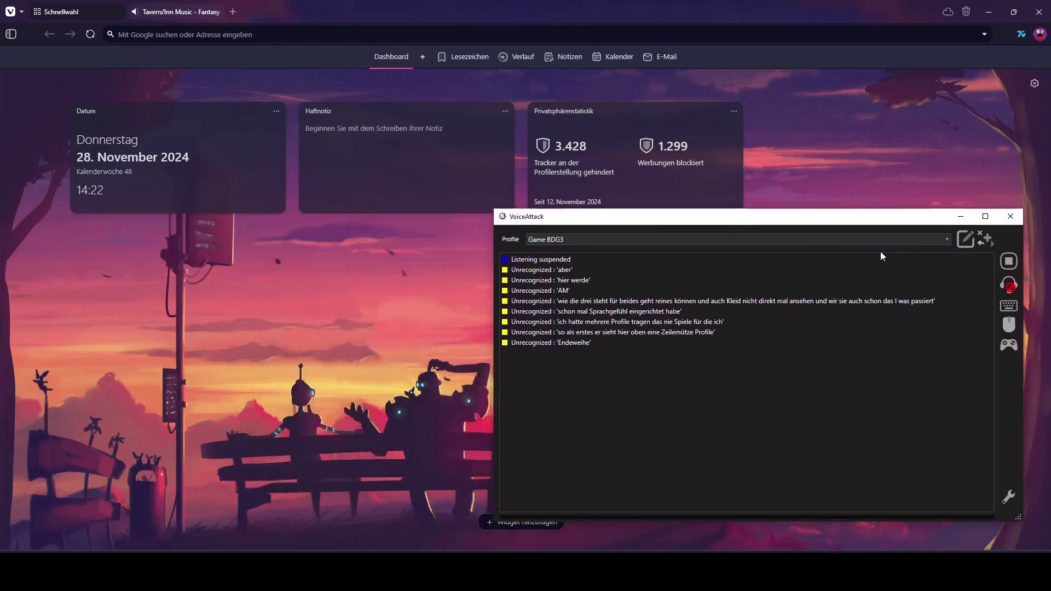
pyautogui.click(1013, 287)
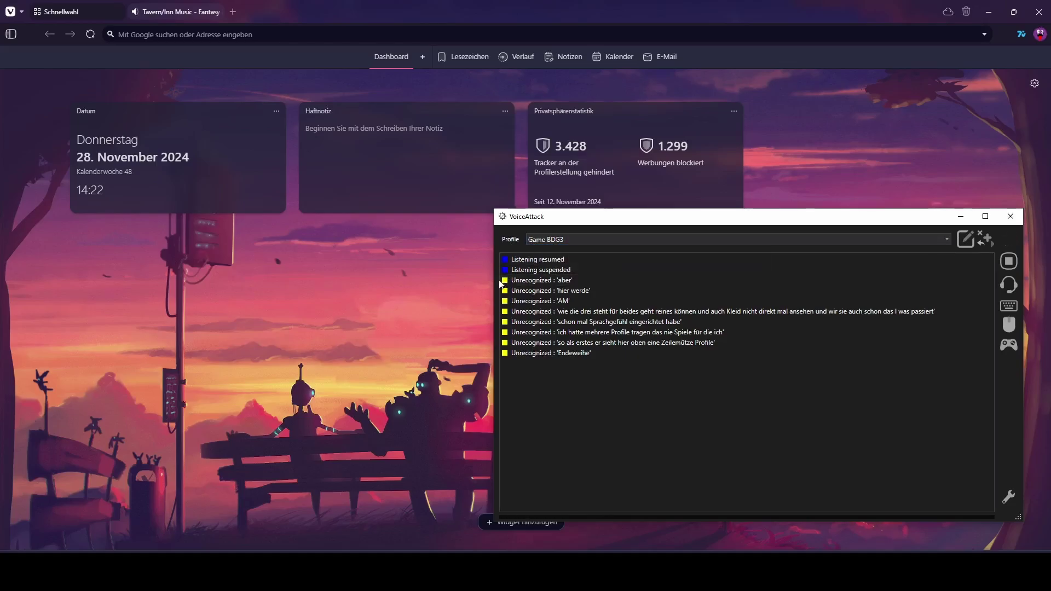
# Step: Test the voice commands Inventar, Karte, eins, zwei, drei, fünf and acht in the Haftnotiz note, producing im12358
pyautogui.click(357, 139)
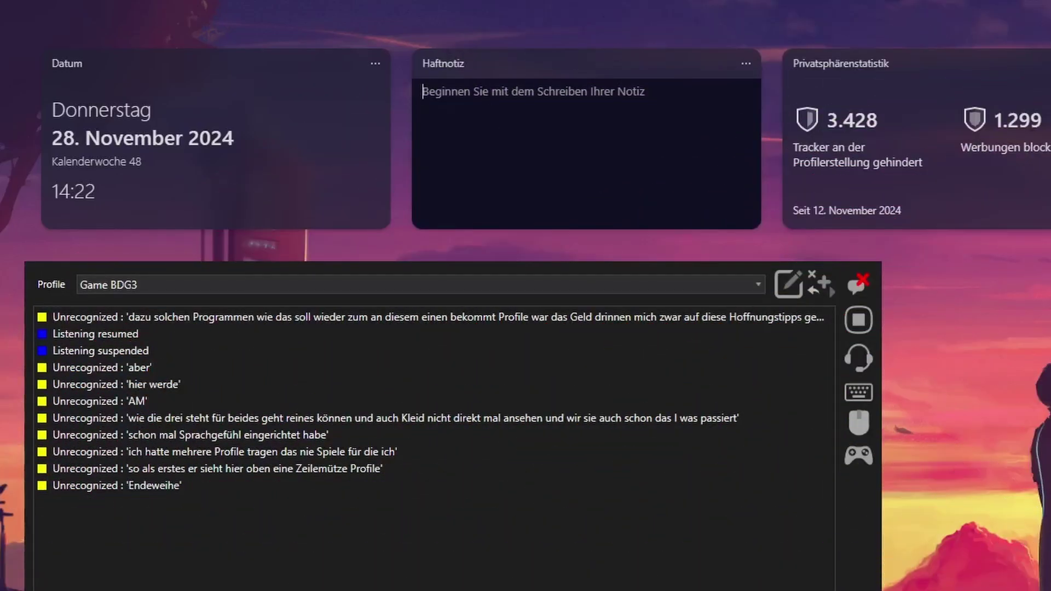
pyautogui.write('i')
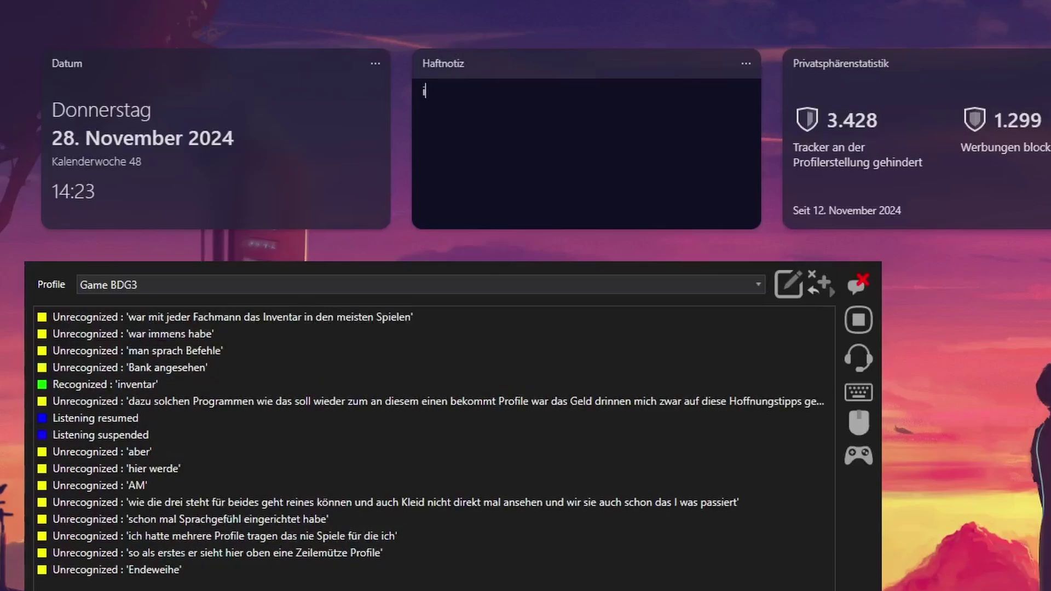
pyautogui.write('m')
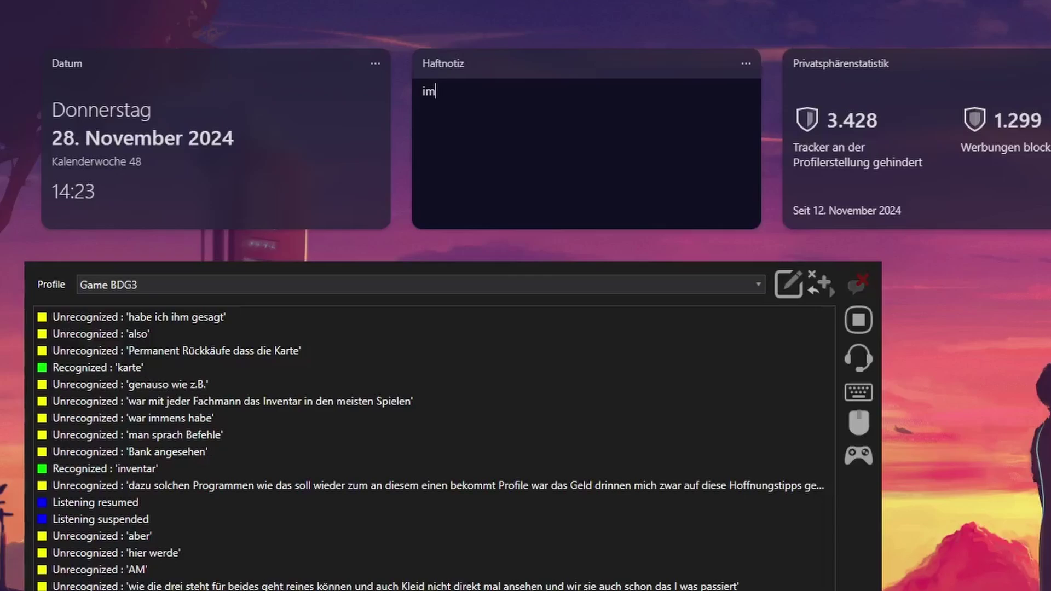
pyautogui.write('1')
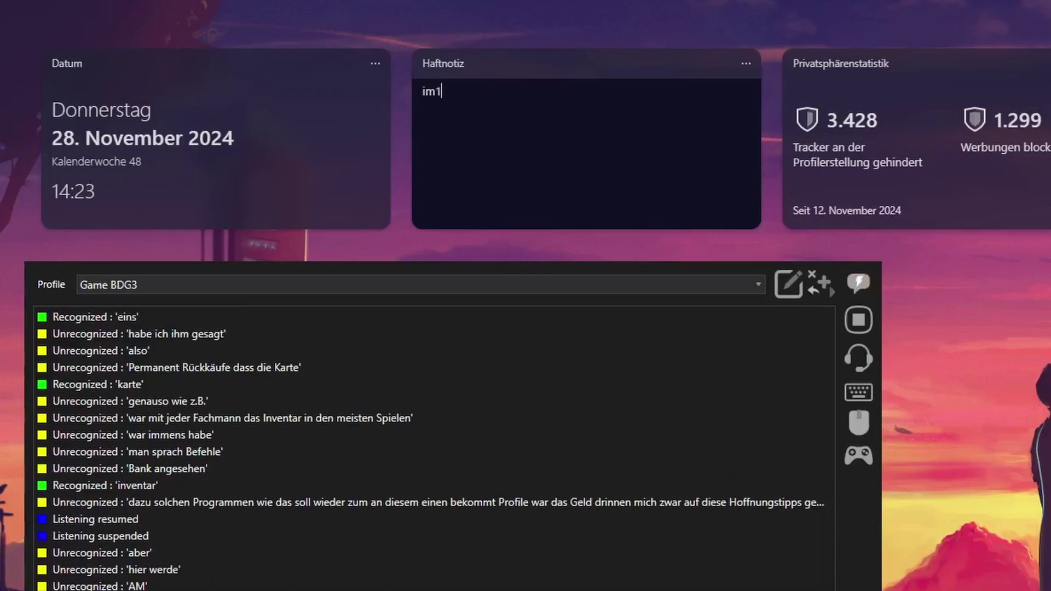
pyautogui.write('2')
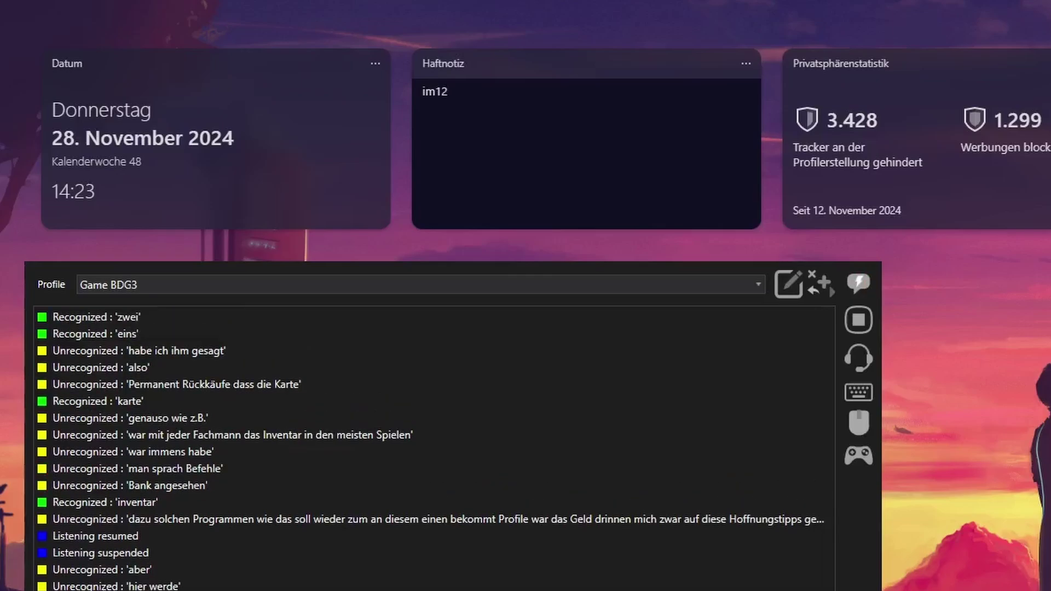
pyautogui.write('35')
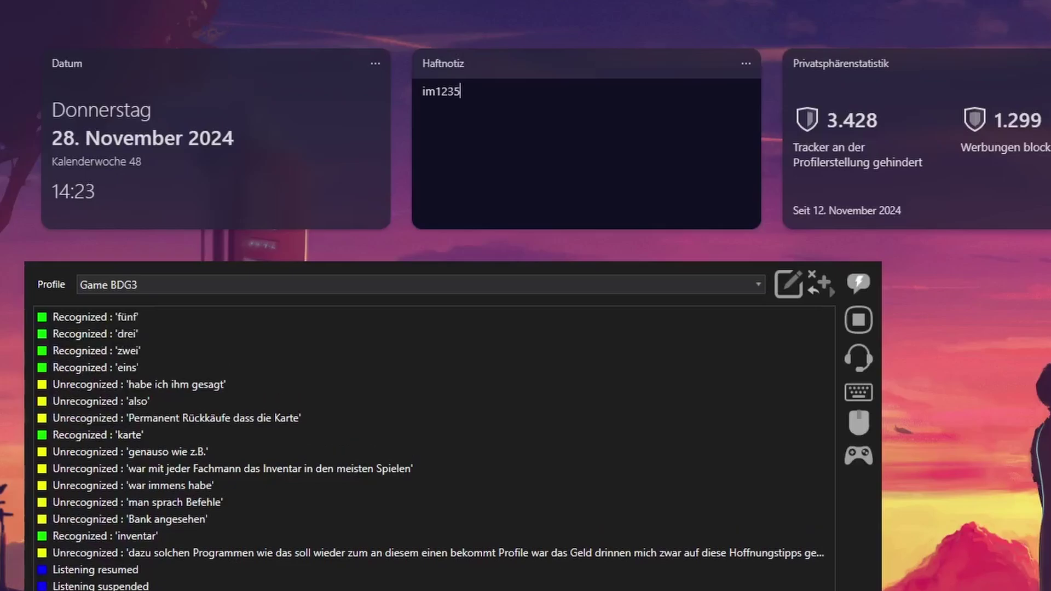
pyautogui.write('8')
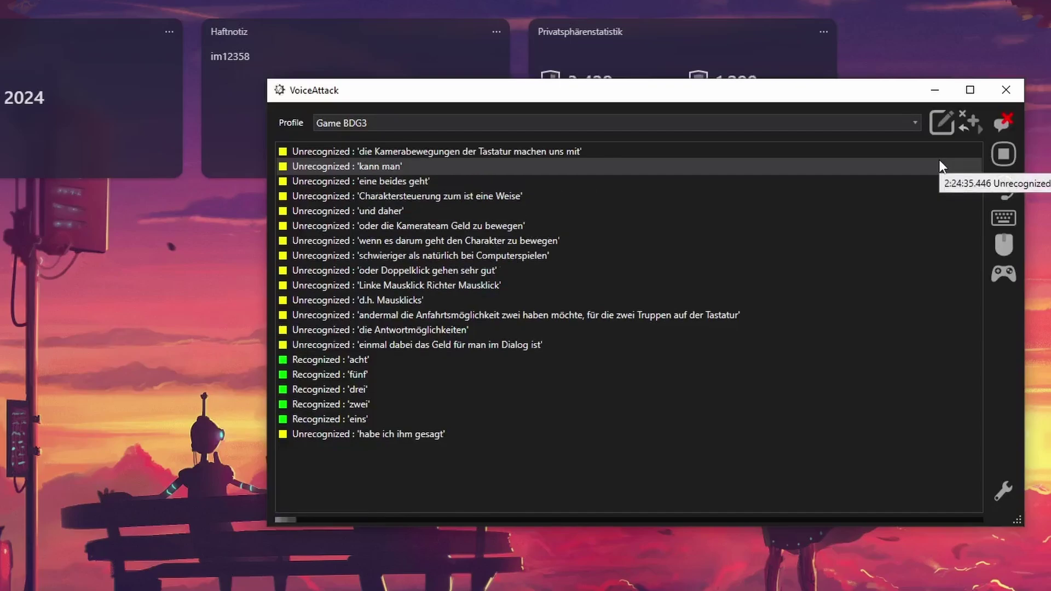
# Step: Open the Game BDG3 profile's command list and inspect the definition of the laufen command
pyautogui.click(940, 127)
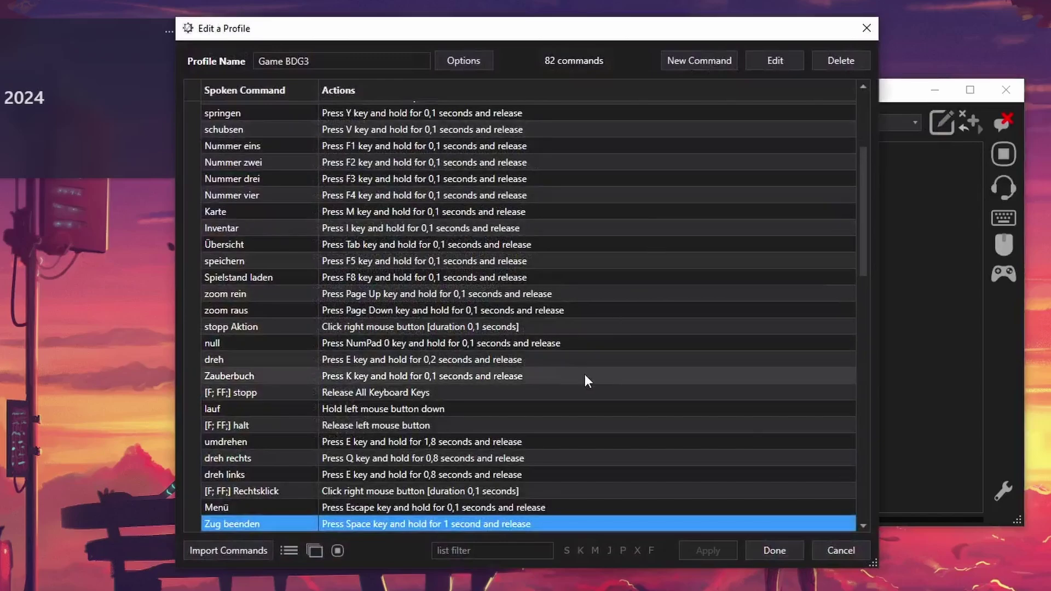
pyautogui.scroll(-8, 557, 373)
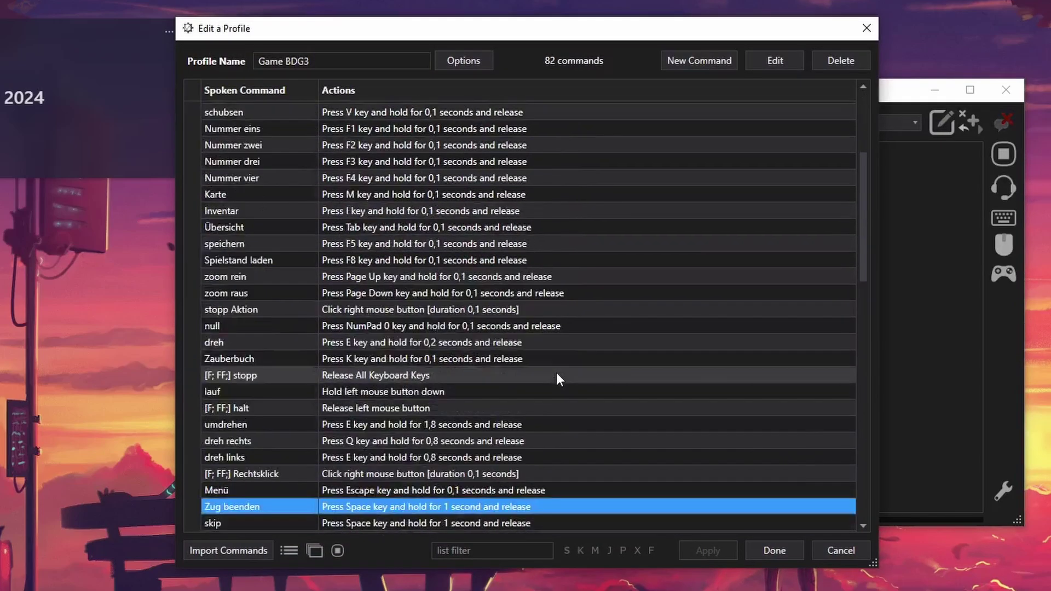
pyautogui.click(461, 403)
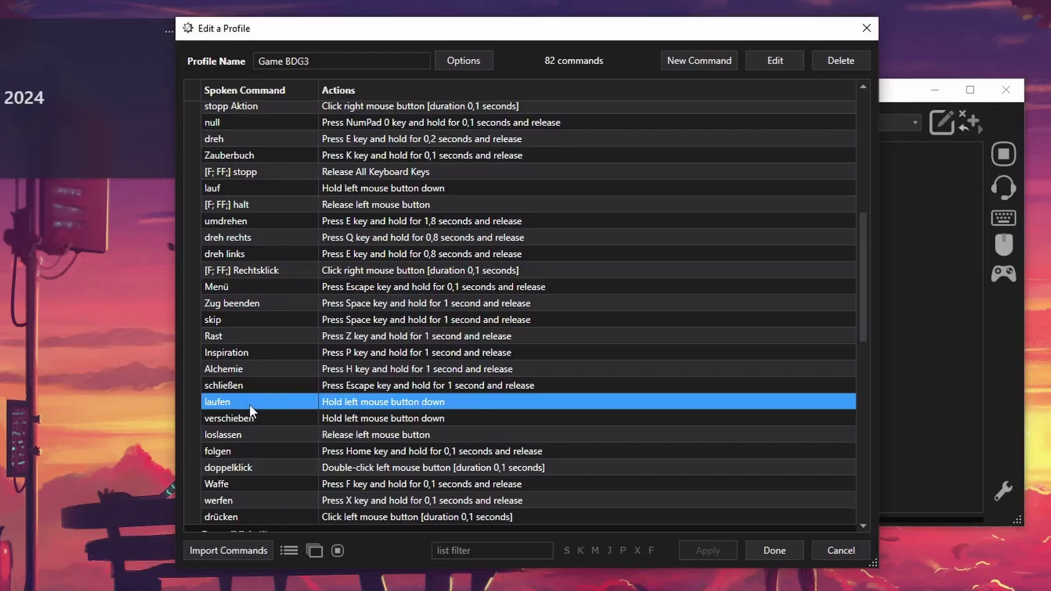
pyautogui.doubleClick(393, 402)
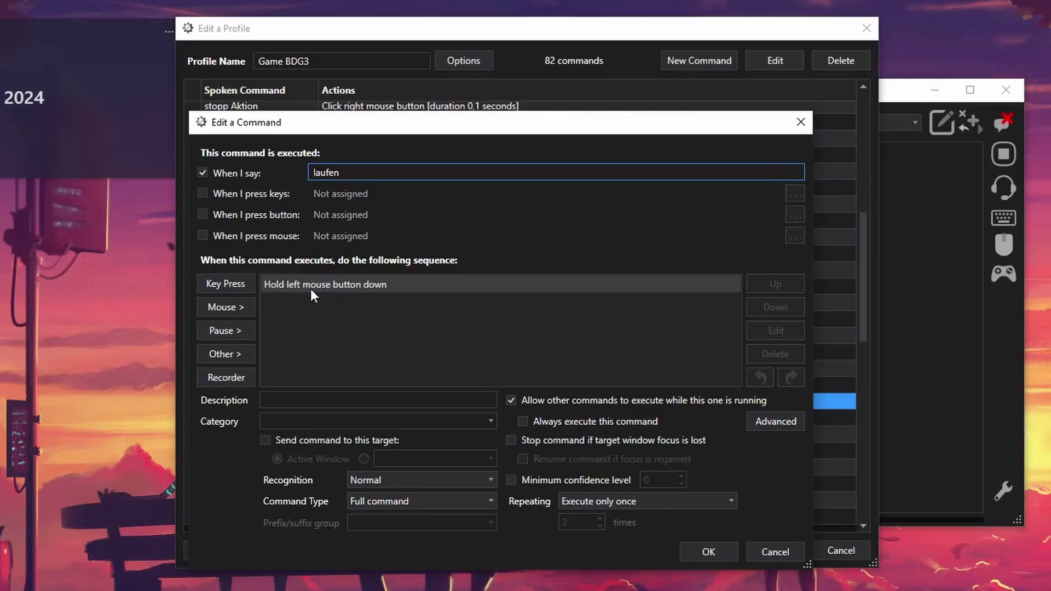
# Step: Examine the click types and button choices of laufen's mouse action, keeping Press down and Left button
pyautogui.doubleClick(406, 284)
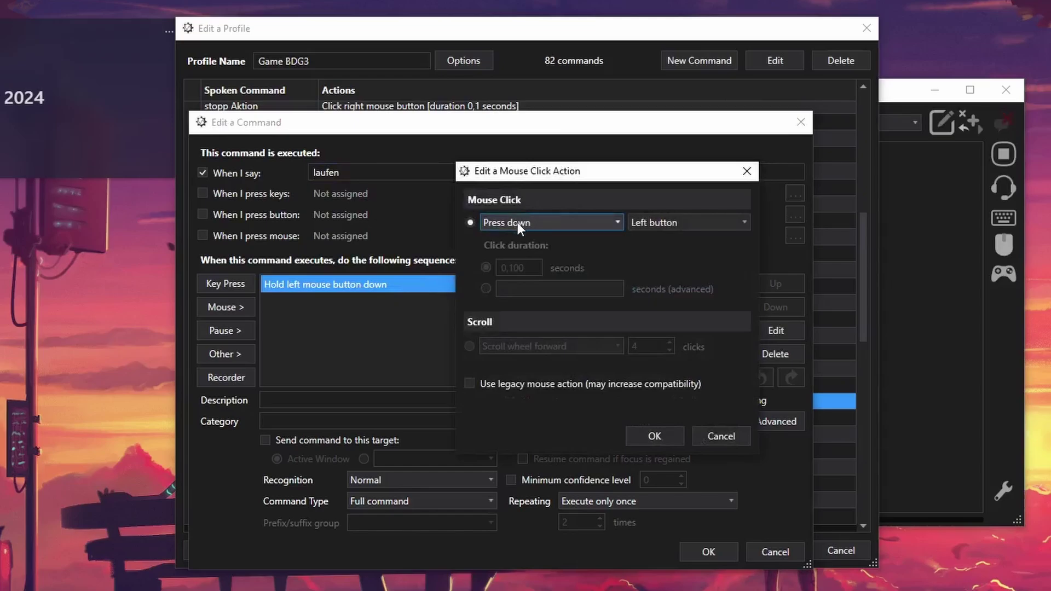
pyautogui.click(546, 222)
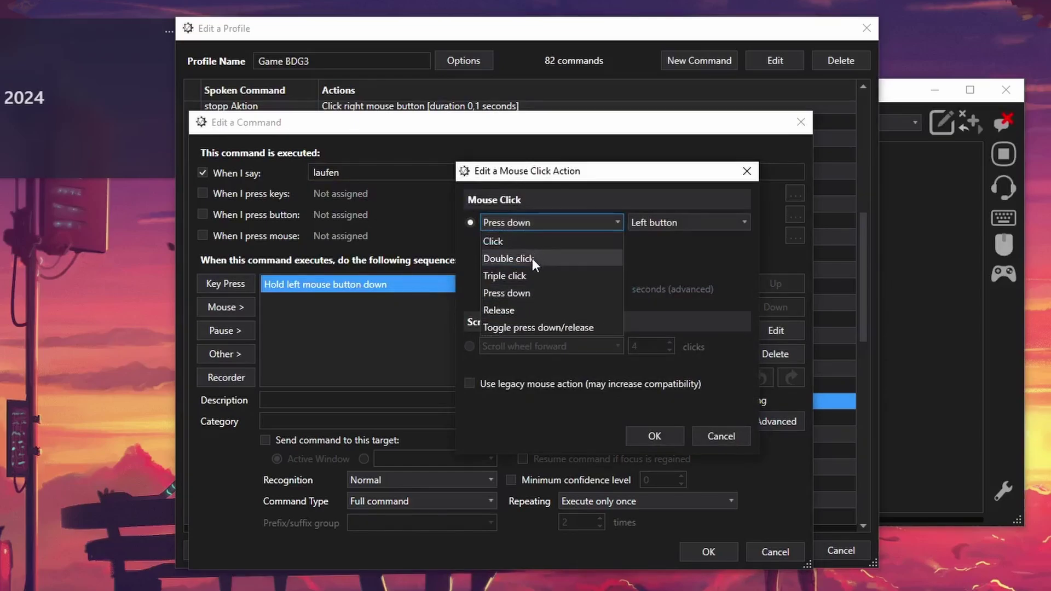
pyautogui.click(530, 293)
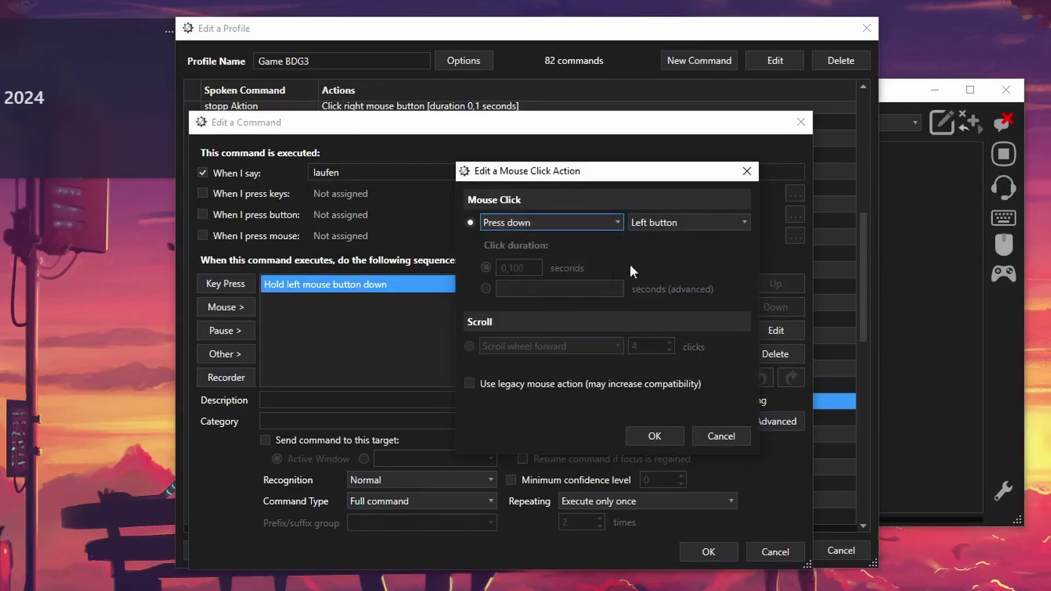
pyautogui.click(661, 225)
pyautogui.click(660, 229)
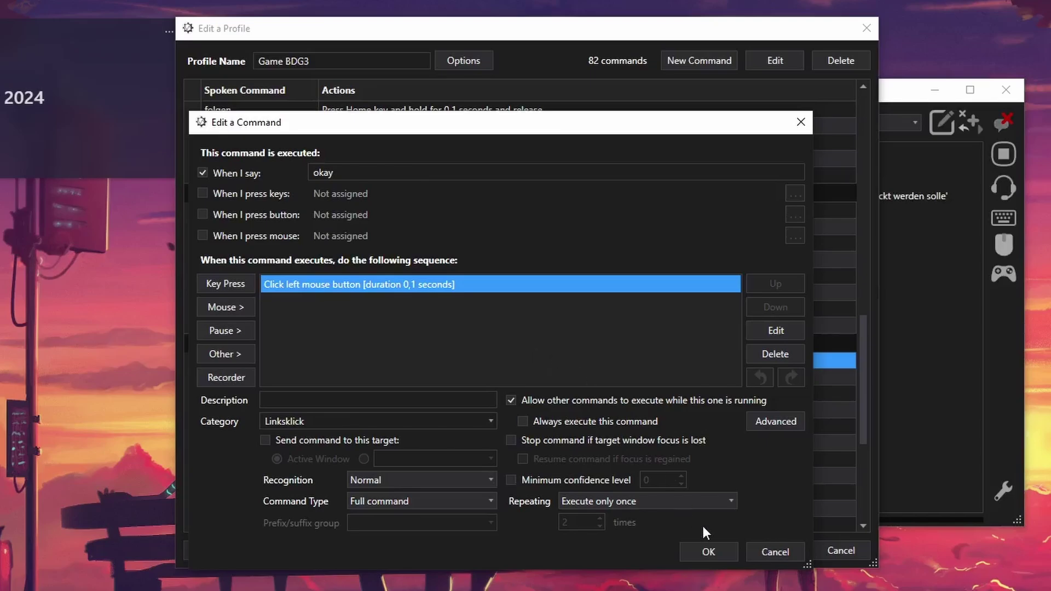
# Step: Close the okay command's definition and review the laufen command's definition again without changing it
pyautogui.click(708, 555)
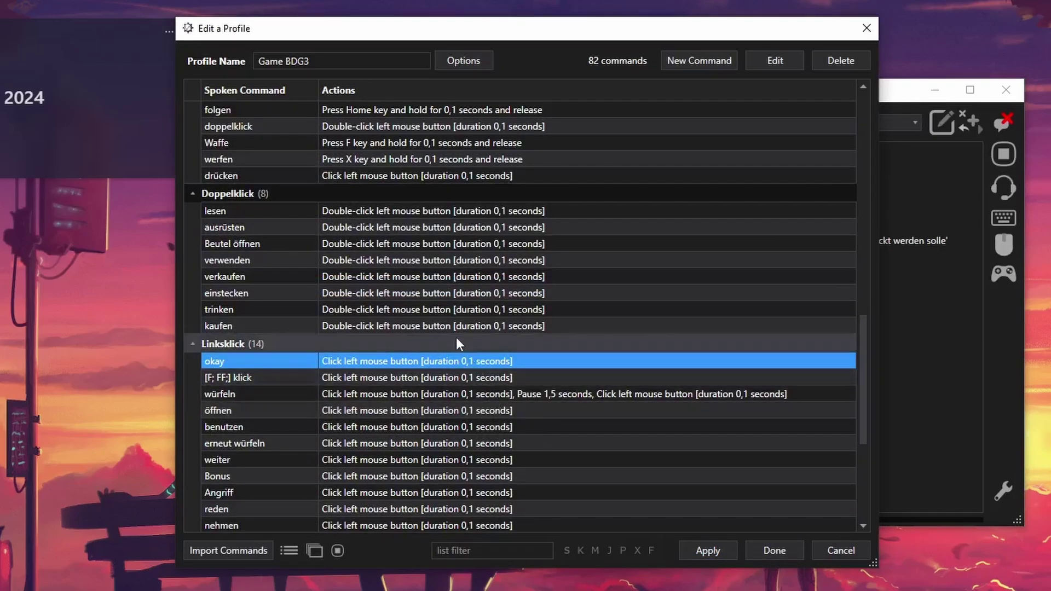
pyautogui.press('l')
pyautogui.scroll(1, 443, 231)
pyautogui.press('o')
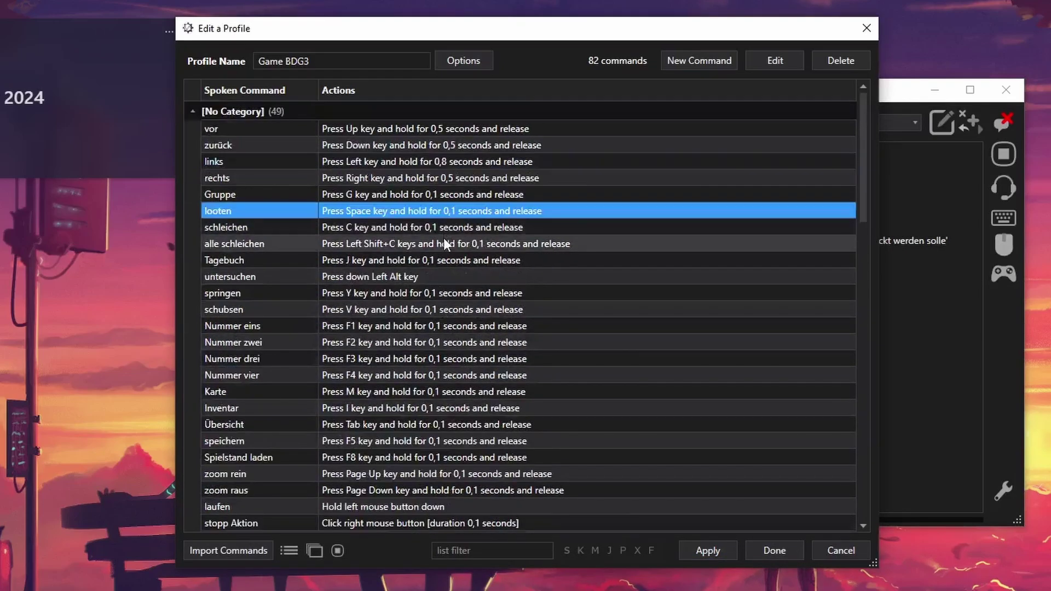
pyautogui.press('l')
pyautogui.scroll(-2, 450, 252)
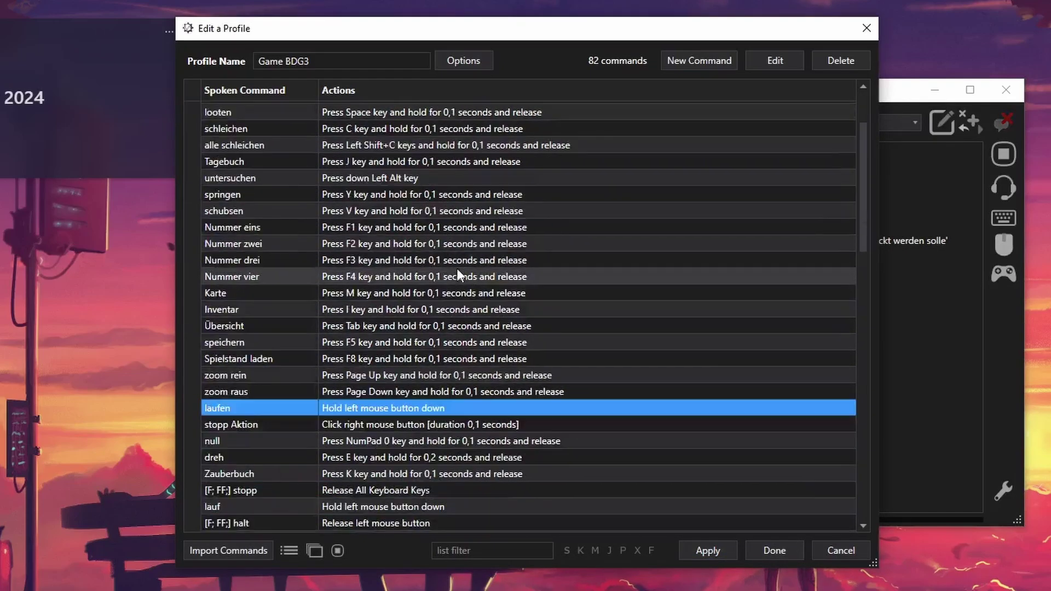
pyautogui.doubleClick(429, 408)
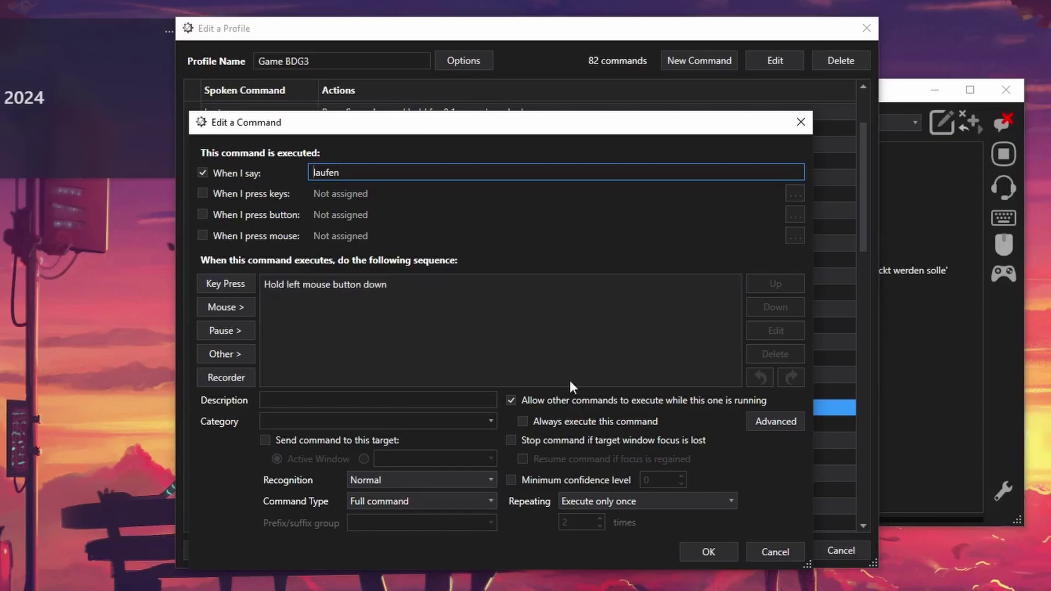
pyautogui.click(721, 550)
# Step: Inspect the definition of the [F; FF;] halt command, the counterpart to laufen
pyautogui.click(449, 424)
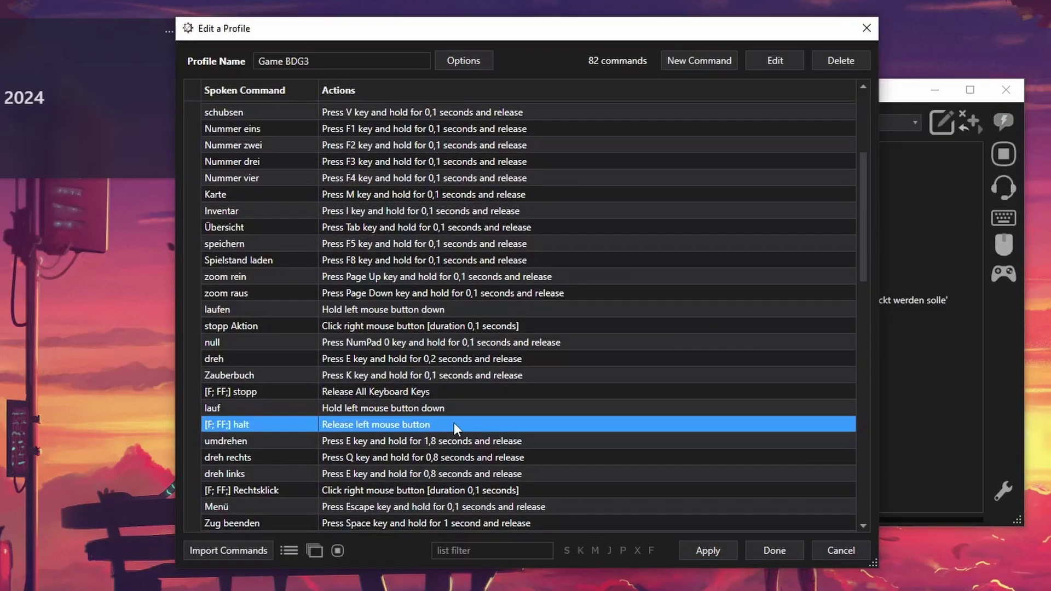
pyautogui.doubleClick(455, 425)
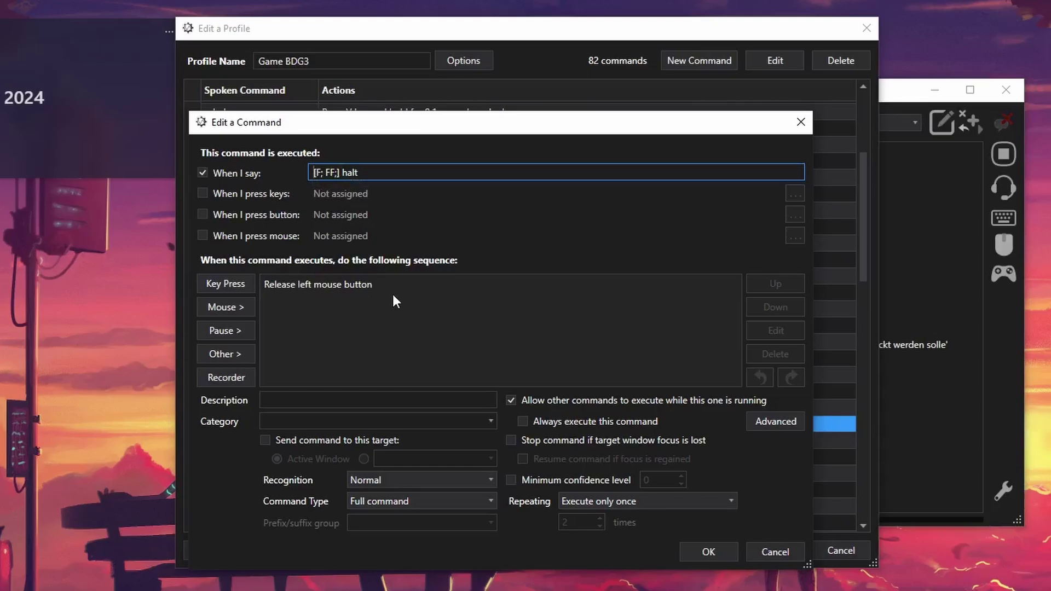
pyautogui.press('Return')
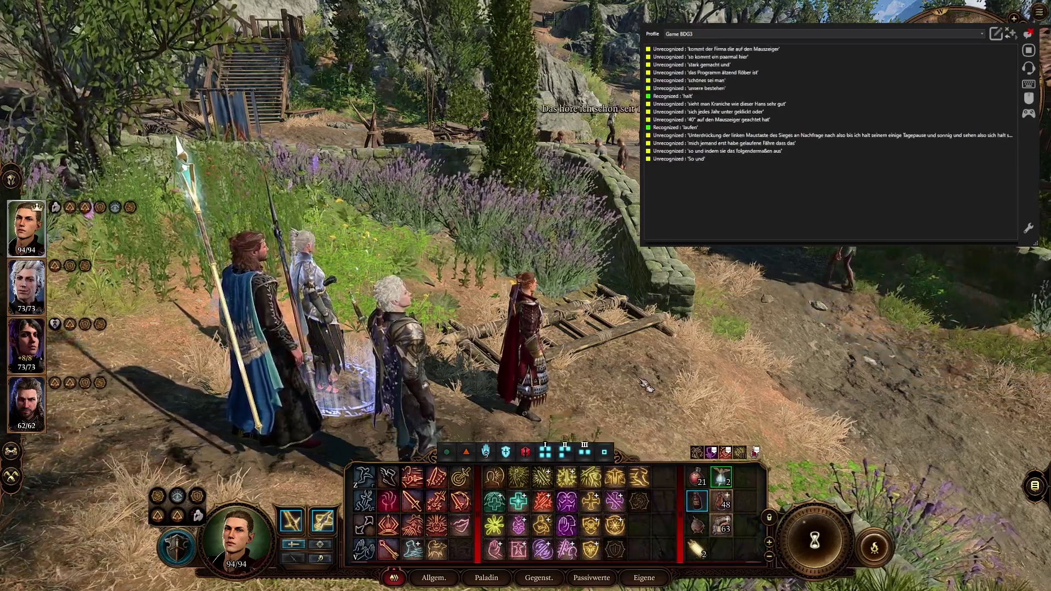
# Step: Switch to Baldur's Gate 3, walk the character with the voice commands laufen and halt, and use Gegner verdammen with klick
pyautogui.click(646, 387)
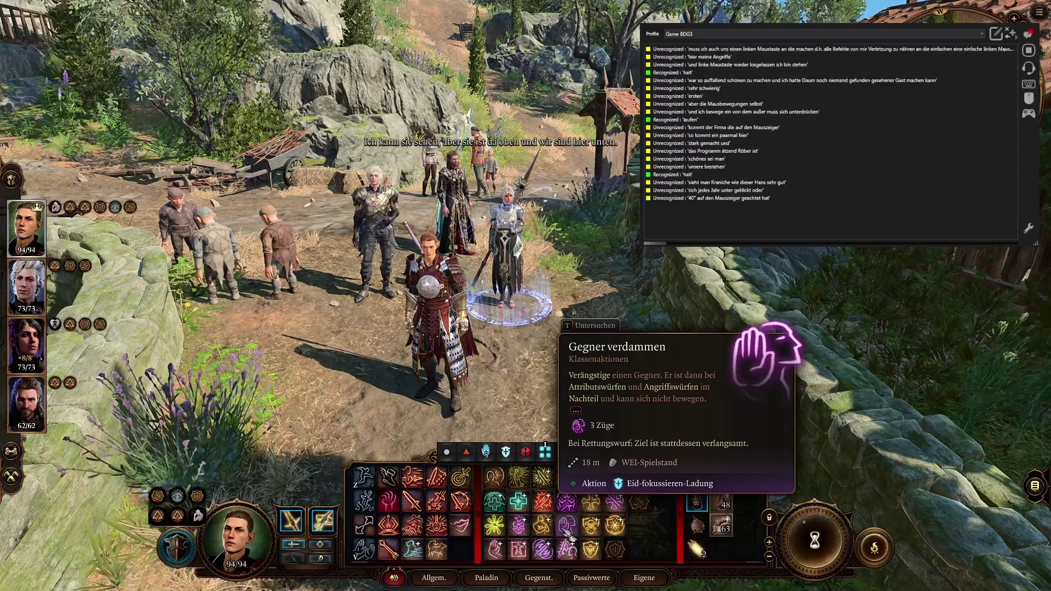
pyautogui.click(568, 531)
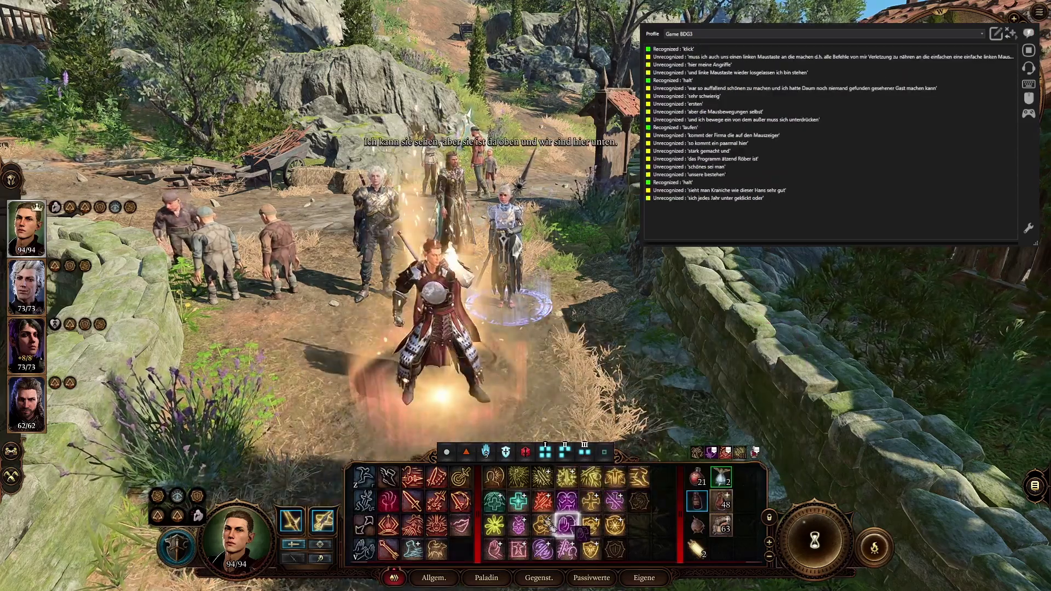
pyautogui.click(438, 341)
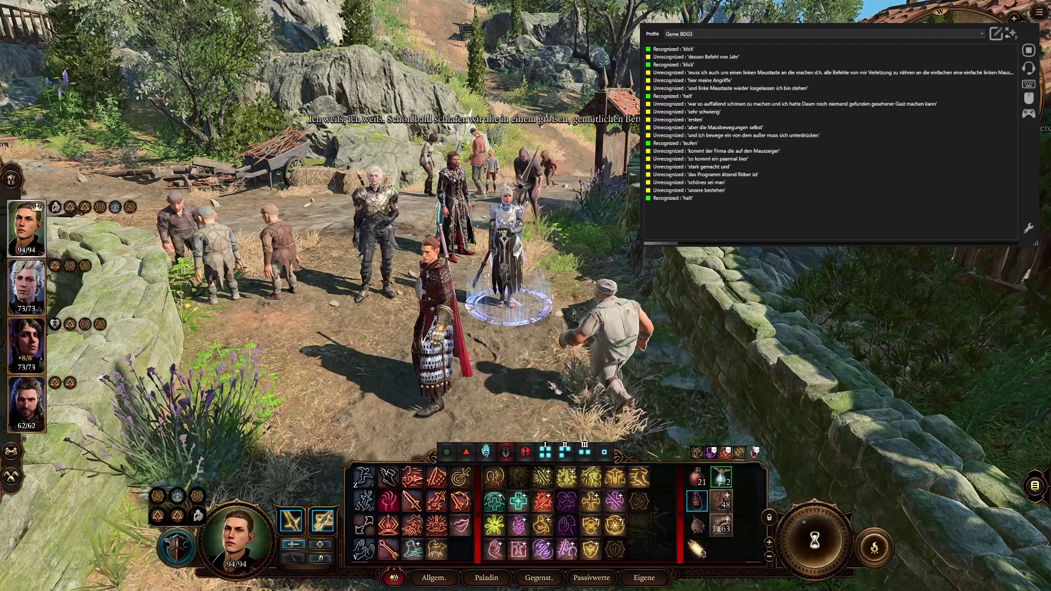
# Step: Cast Wunden heilen on the player's own character using the voice commands benutzen and heilen
pyautogui.scroll(-3, 511, 408)
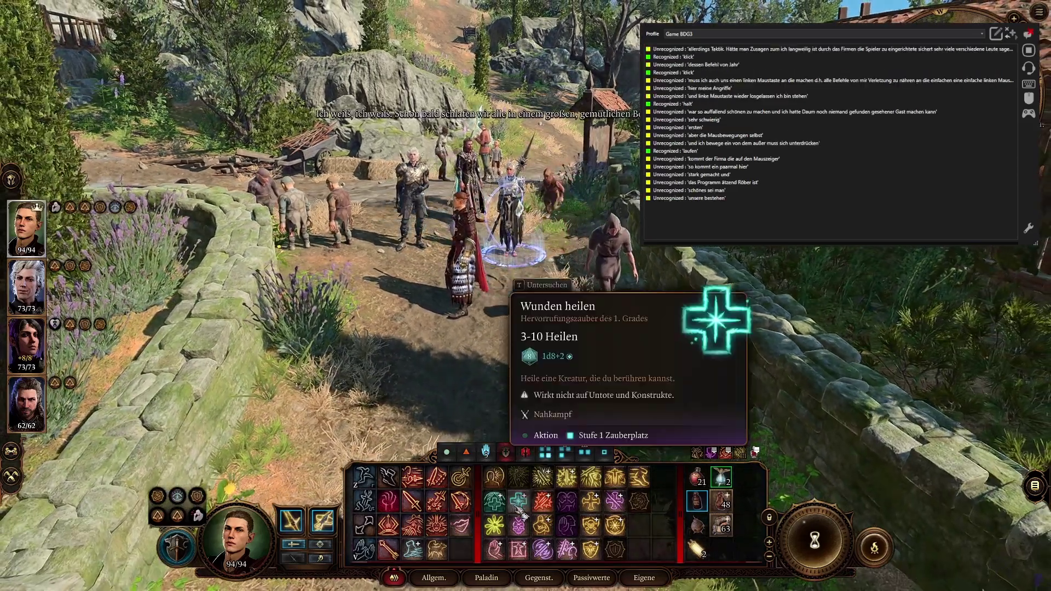
pyautogui.click(523, 502)
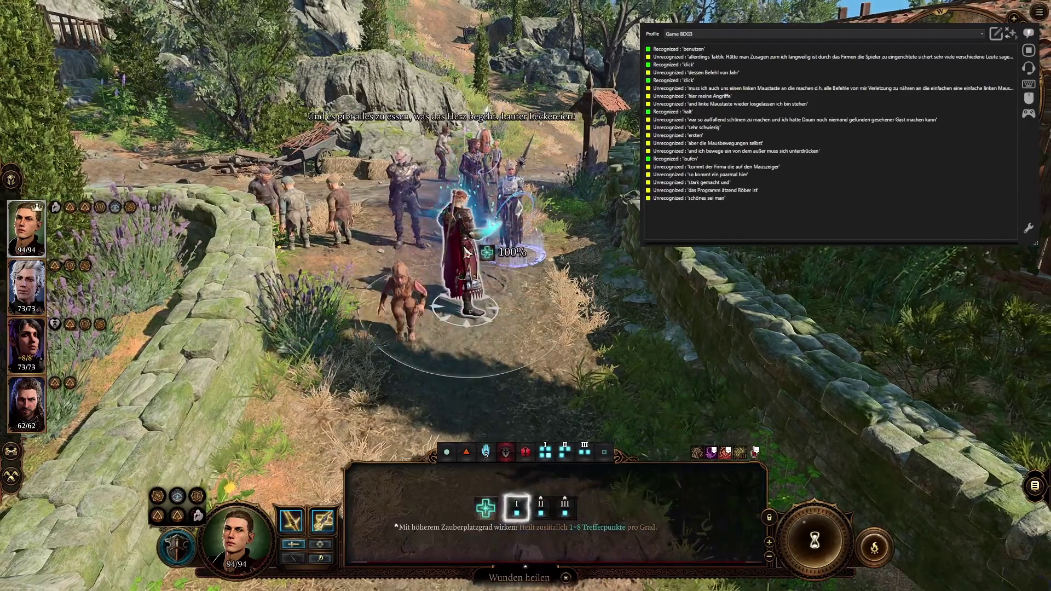
pyautogui.click(466, 253)
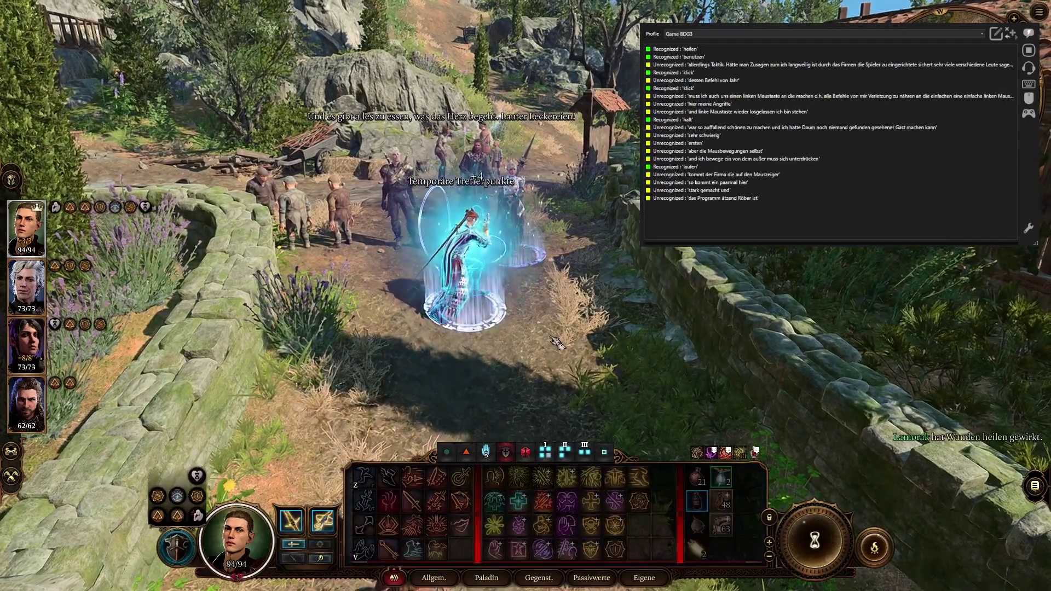
# Step: Attack Astarion with Sengendes Niederstrecken using benutzen and Angriff, and decline the critical-hit reaction with weiter
pyautogui.click(552, 508)
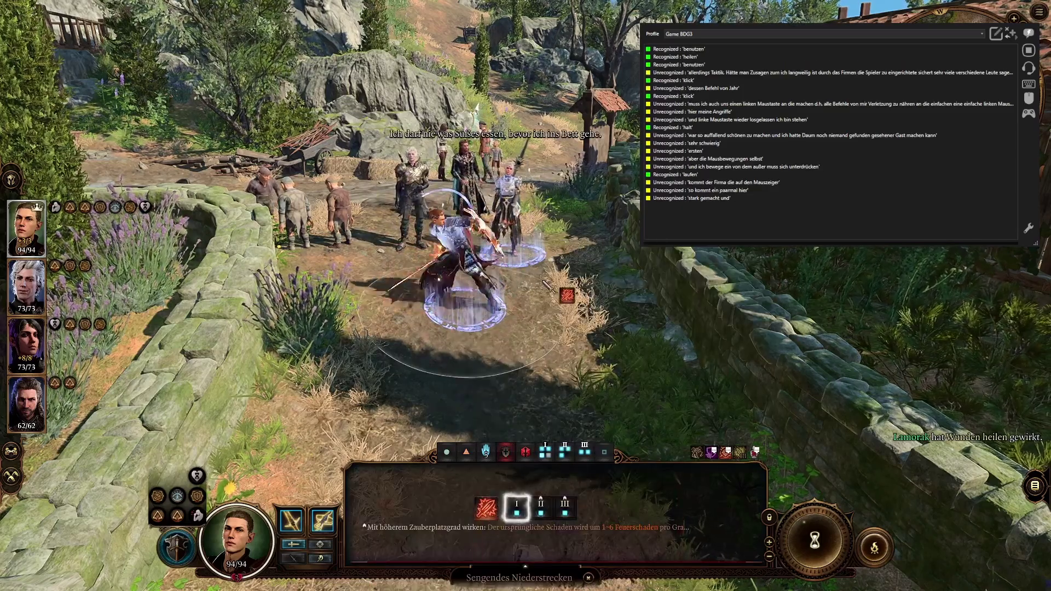
pyautogui.click(424, 186)
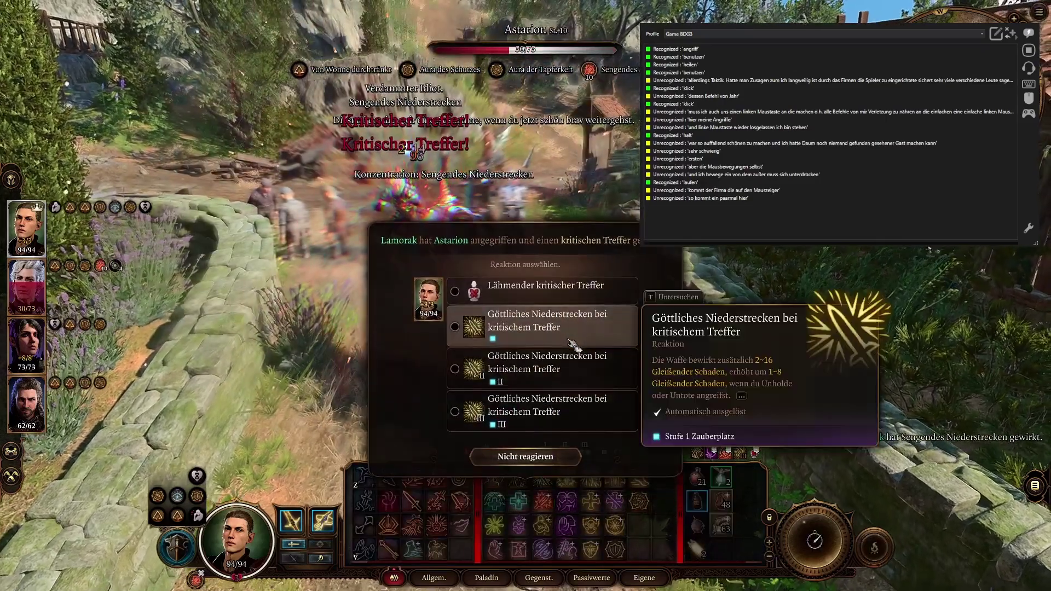
pyautogui.click(561, 460)
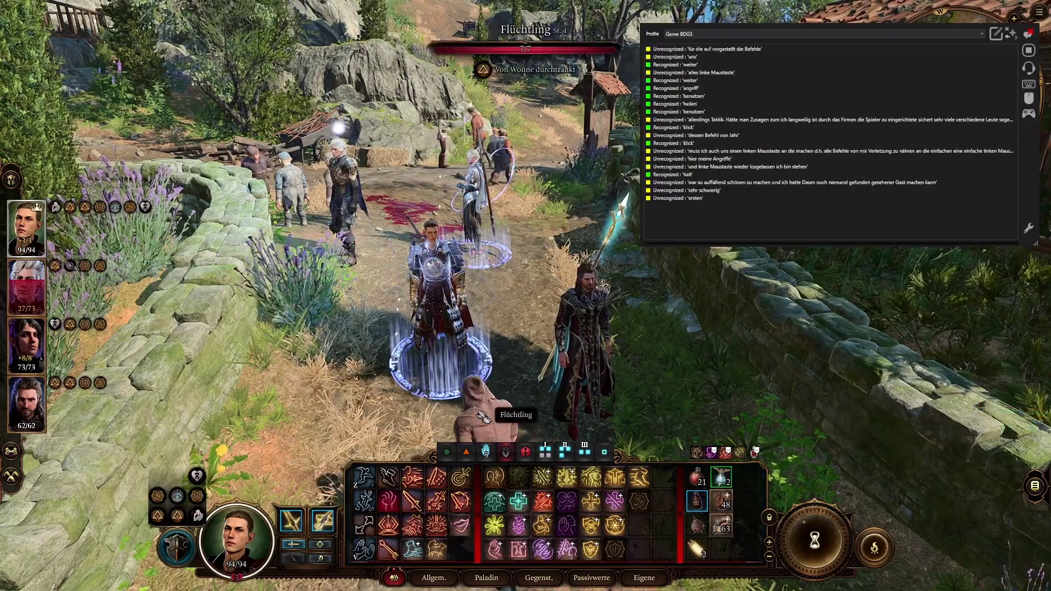
# Step: Open and close the game map with Karte, and open and close the inventory with Inventar and schließen
pyautogui.press('m')
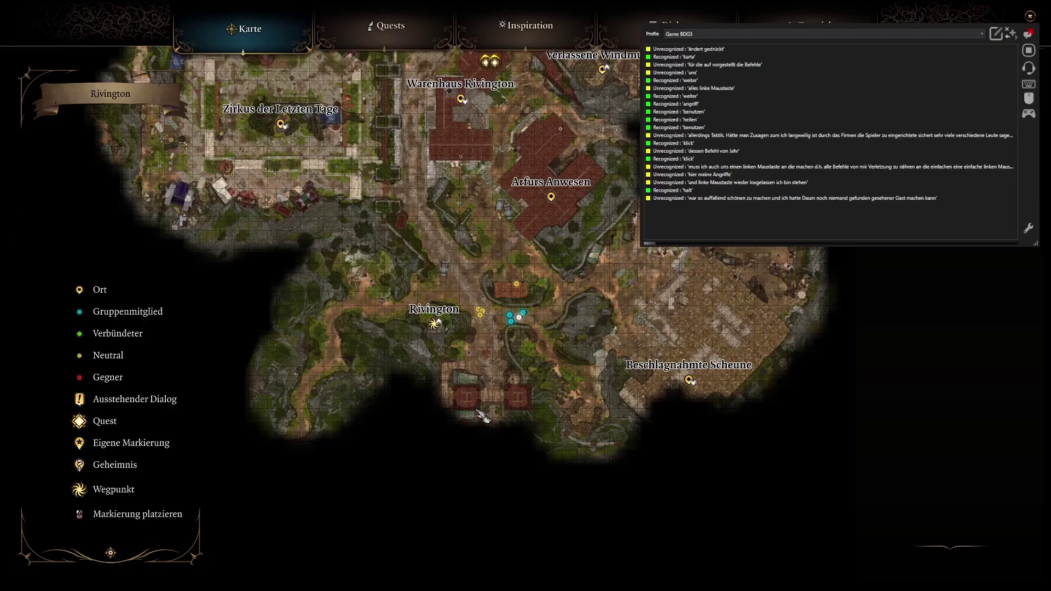
pyautogui.press('m')
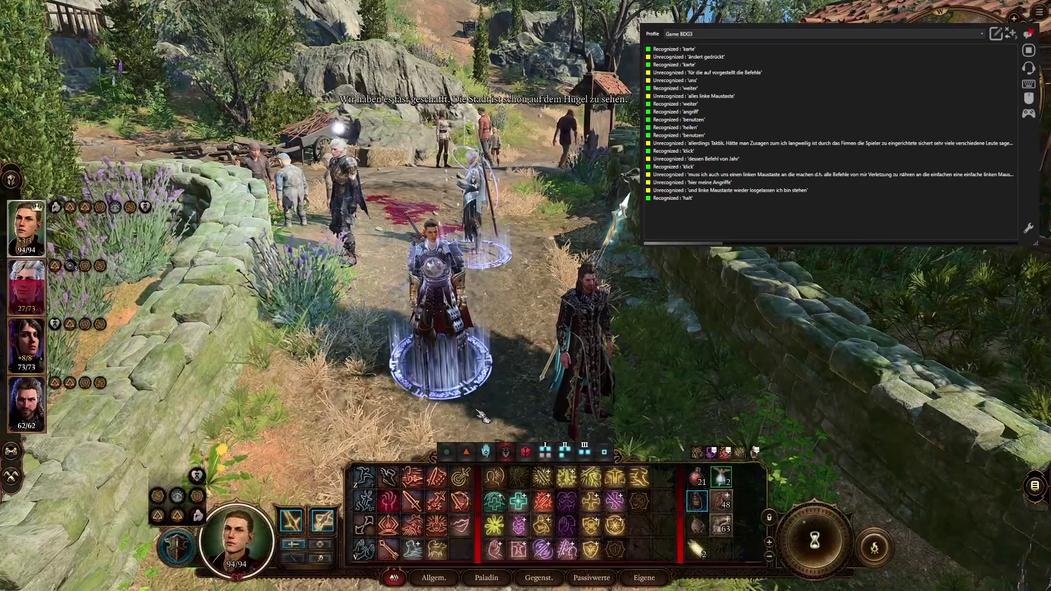
pyautogui.press('i')
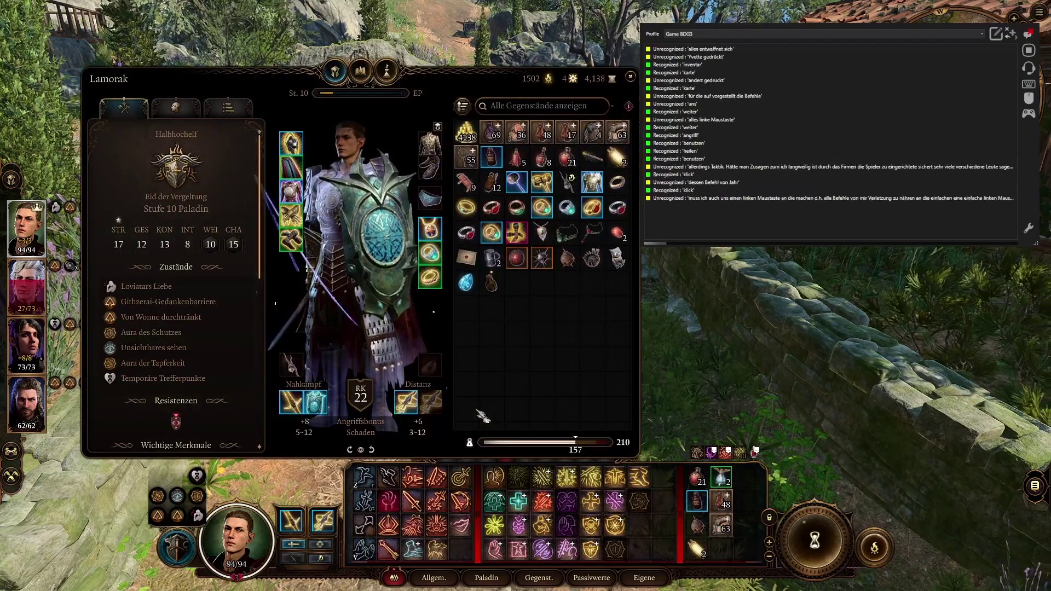
pyautogui.press('Escape')
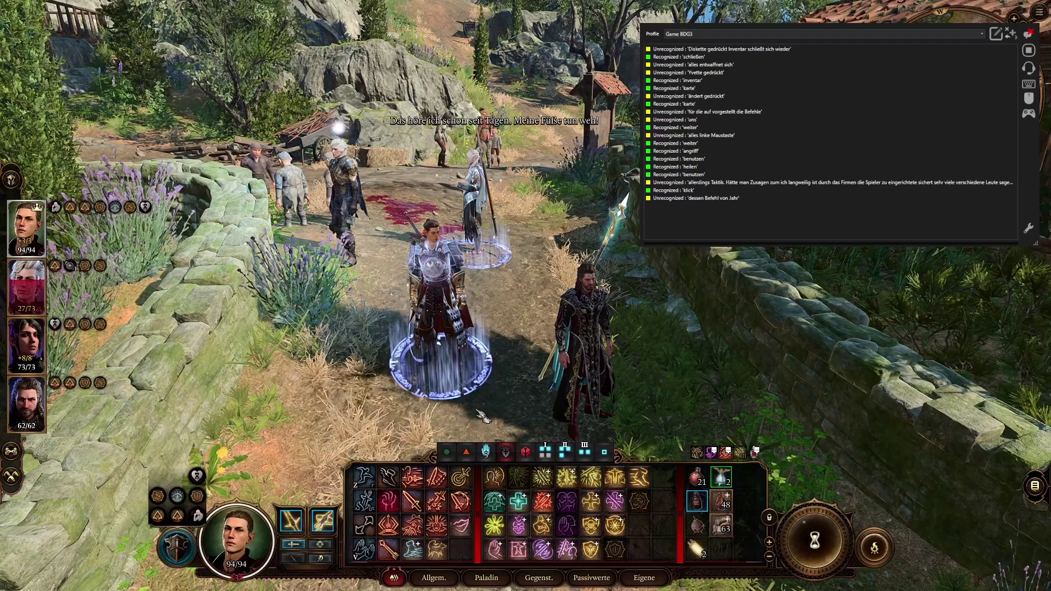
# Step: Rotate the game camera by voice using dreh links twice and umdrehen once
pyautogui.press('q')
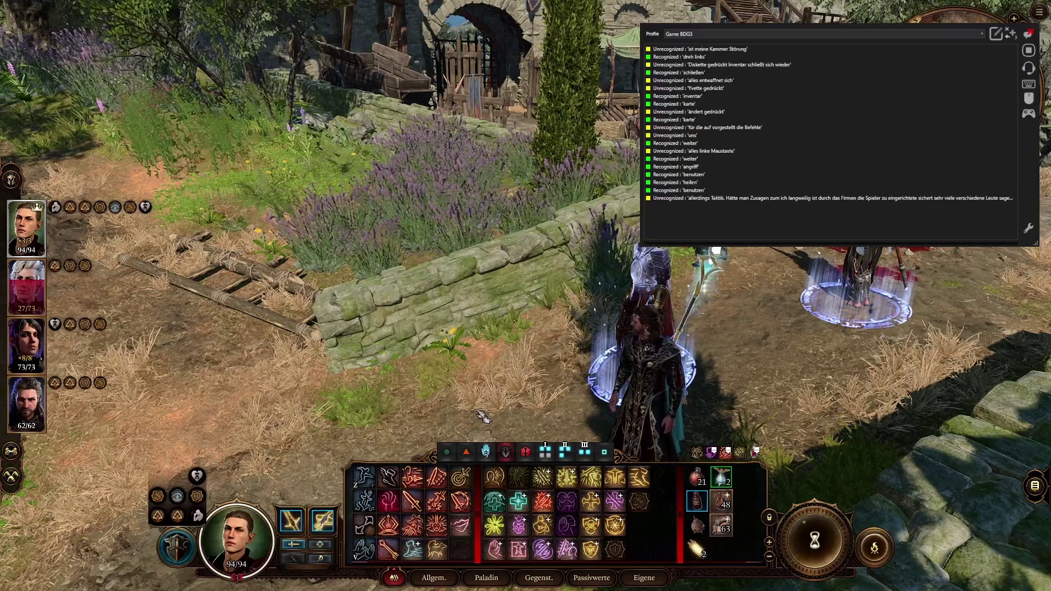
pyautogui.press('q')
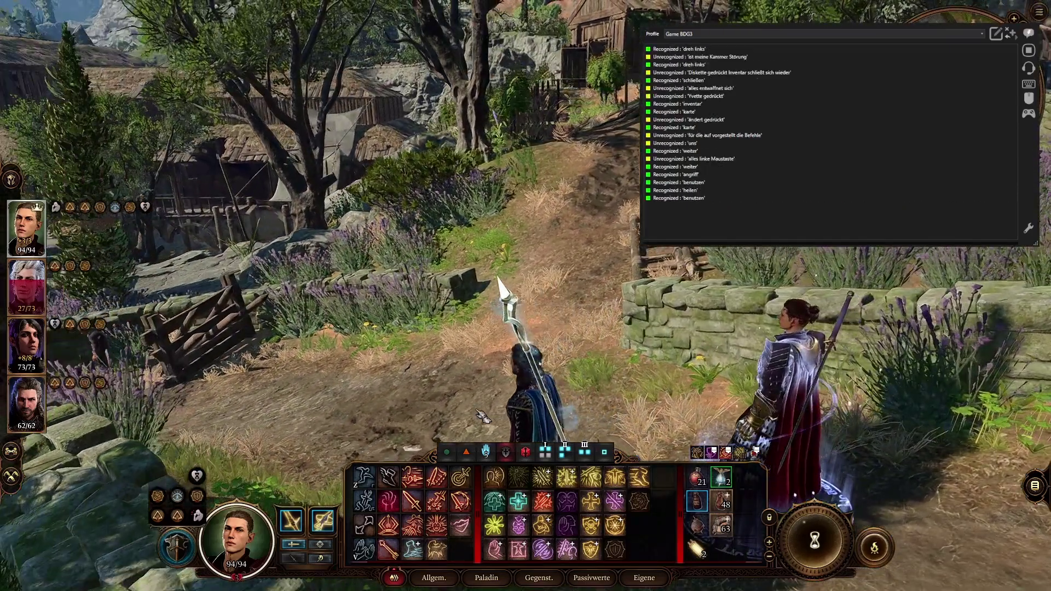
pyautogui.press('q')
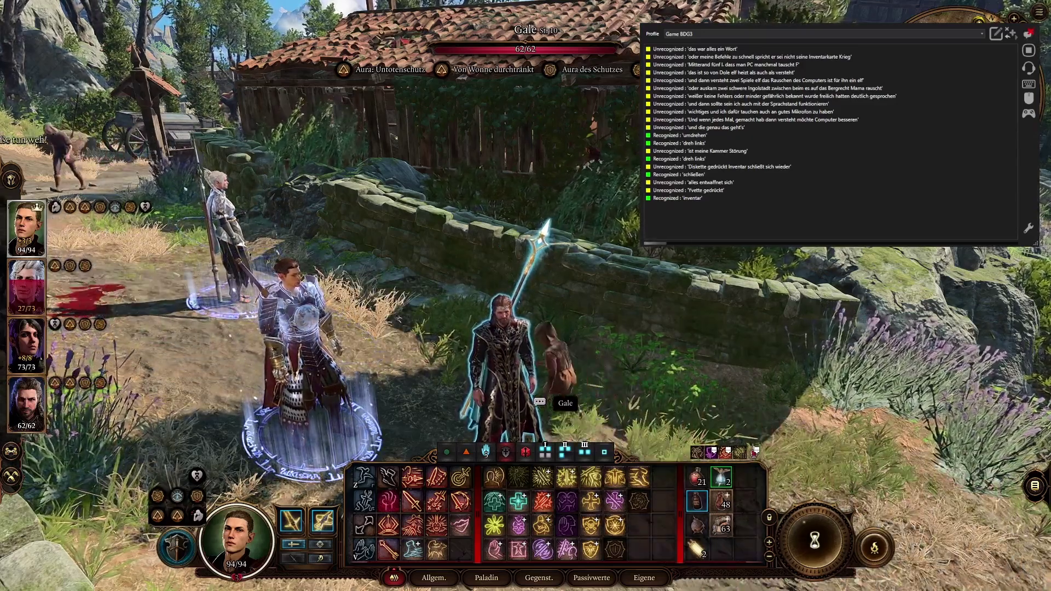
# Step: Return to VoiceAttack's Game BDG3 command list and compare the camera commands dreh rechts and umdrehen
pyautogui.scroll(-5, 539, 401)
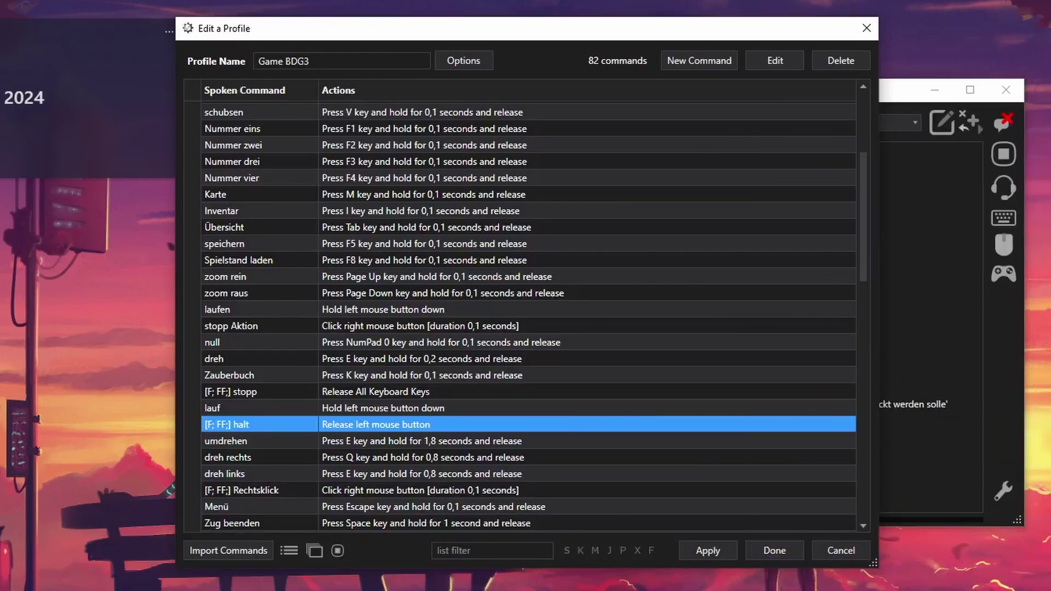
pyautogui.scroll(4, 425, 350)
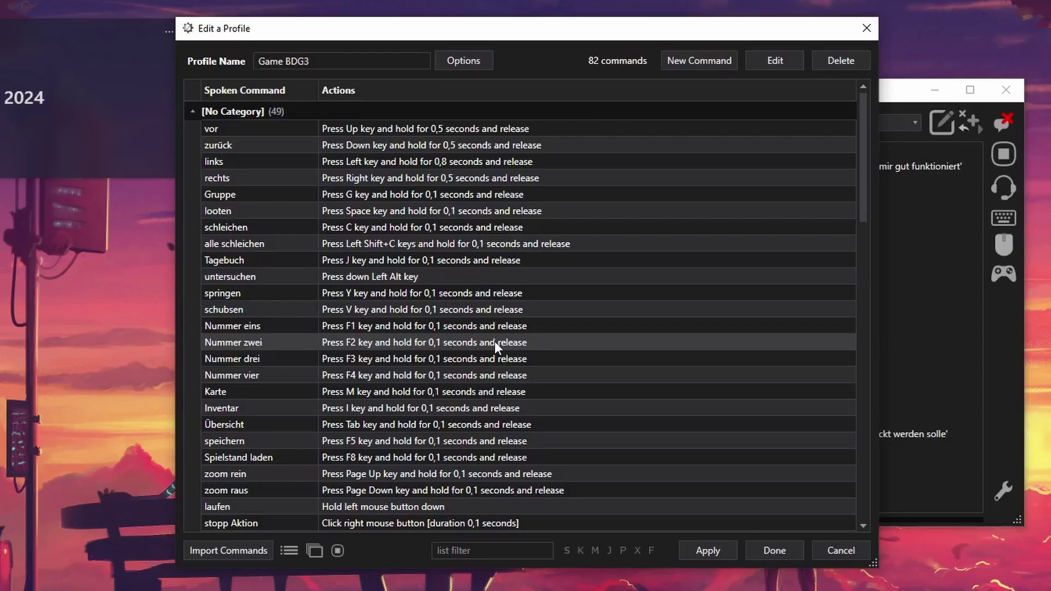
pyautogui.scroll(-7, 495, 340)
pyautogui.click(390, 307)
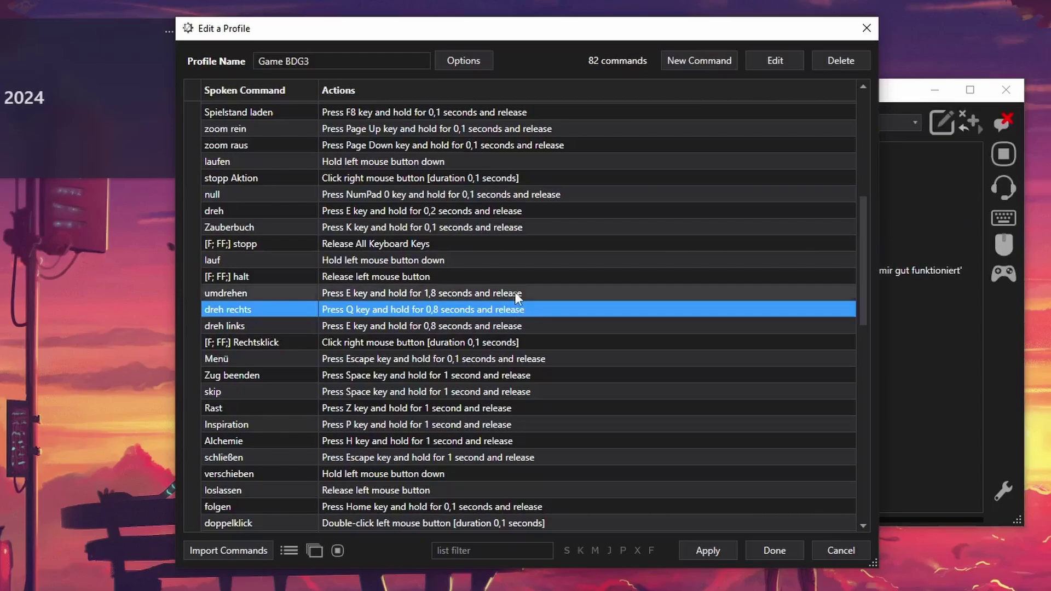
pyautogui.click(515, 293)
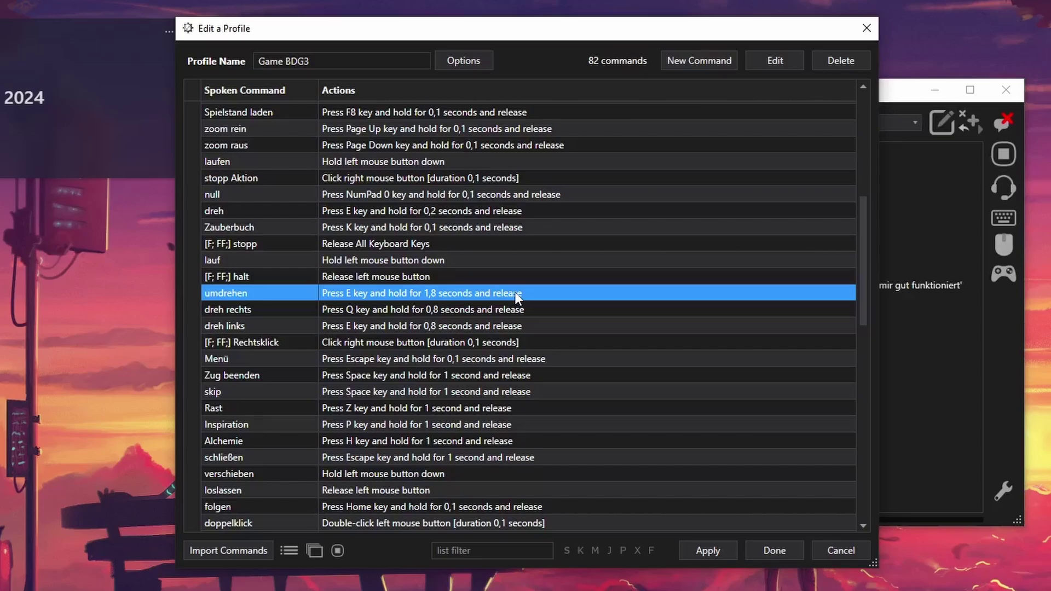
# Step: Compare the dreh links and umdrehen camera commands, and save and close the Game BDG3 profile
pyautogui.click(468, 331)
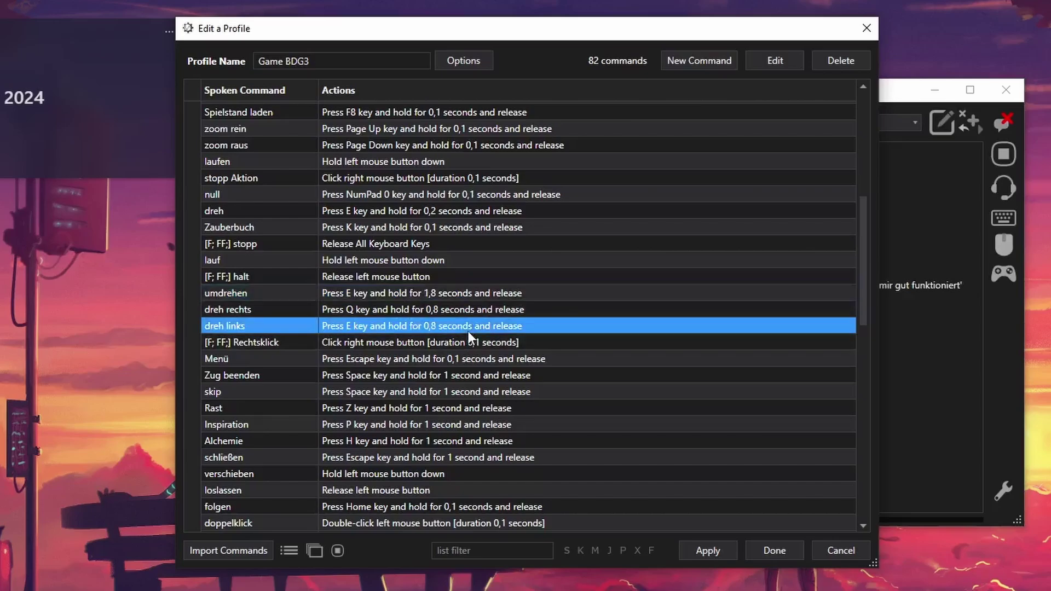
pyautogui.click(489, 290)
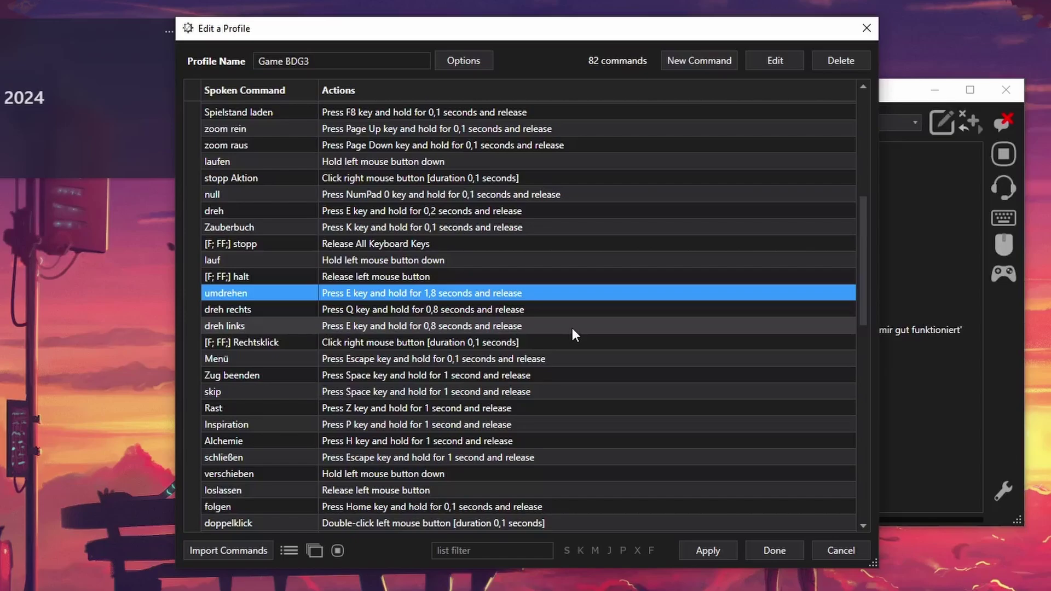
pyautogui.click(721, 558)
pyautogui.click(773, 551)
# Step: Switch the active profile to Game DAV and open its command list for editing
pyautogui.click(828, 126)
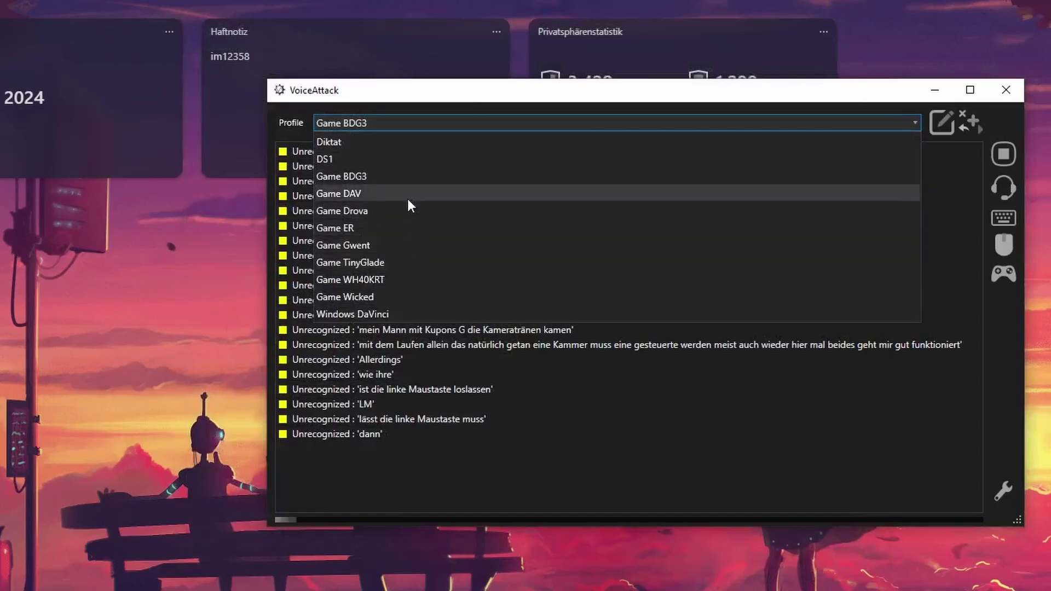
pyautogui.click(422, 195)
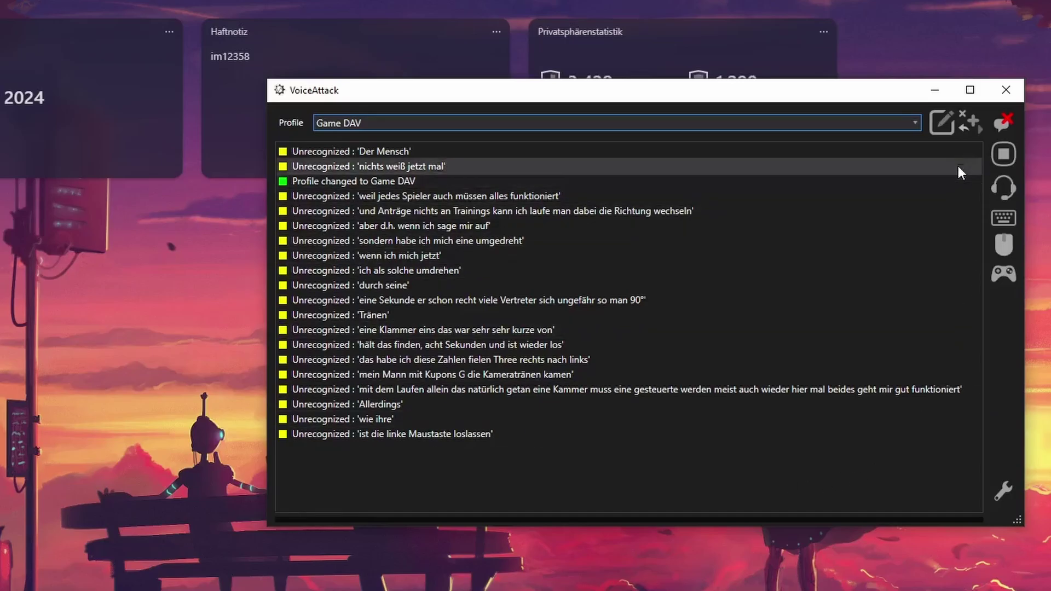
pyautogui.click(942, 124)
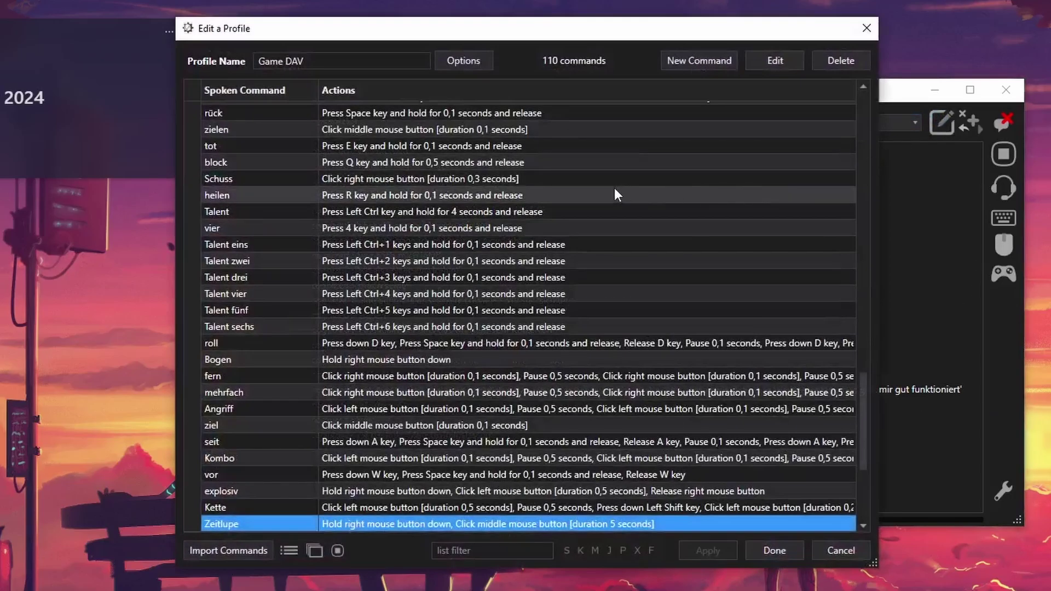
# Step: Review the Game DAV commands from the uncategorised group through Bewegung, and inspect the action sequence of the halt command
pyautogui.scroll(5, 588, 234)
pyautogui.scroll(20, 588, 234)
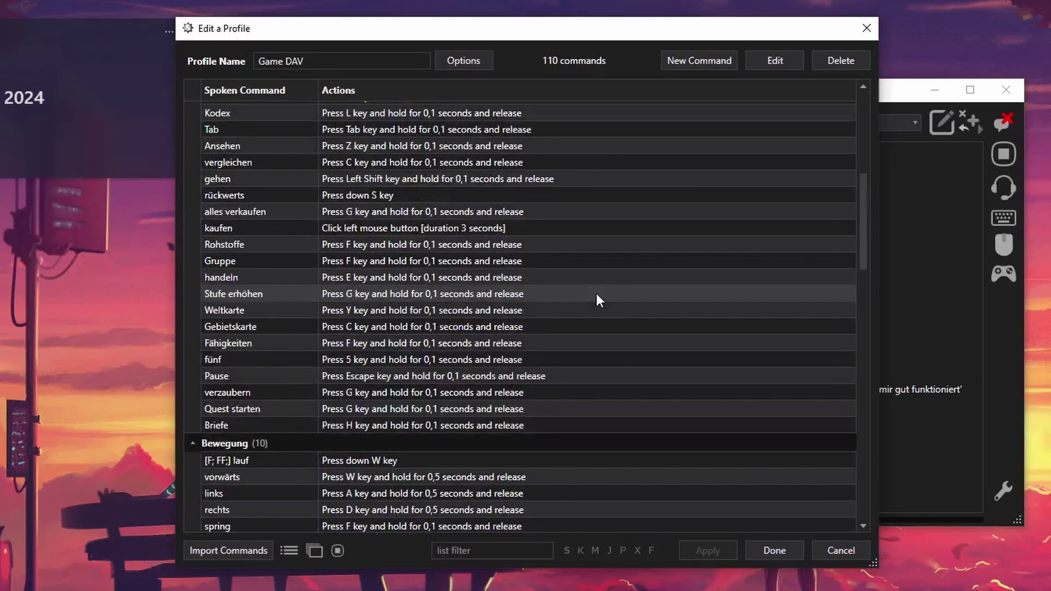
pyautogui.scroll(2, 600, 310)
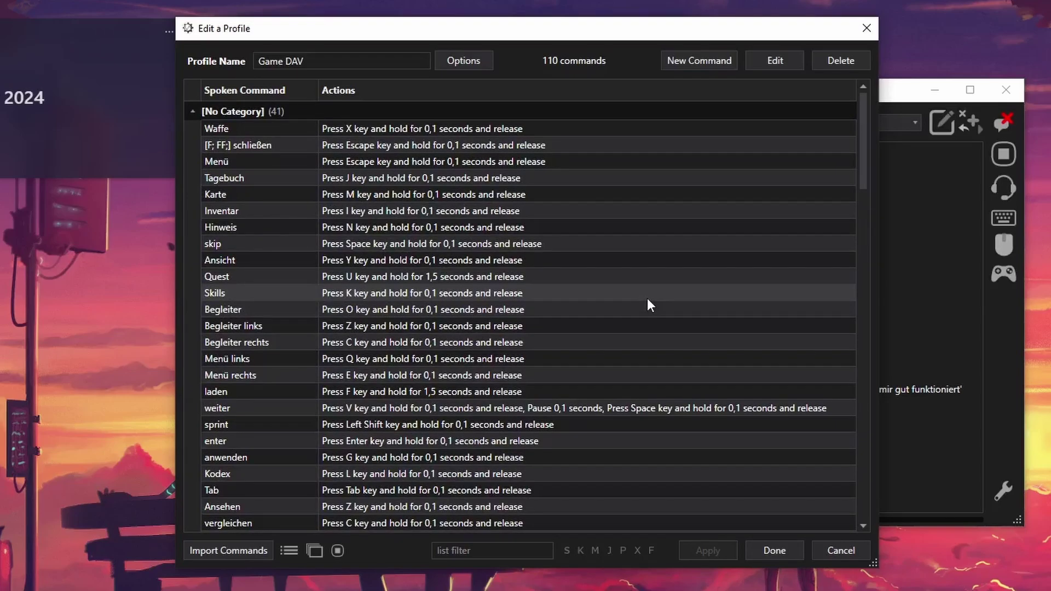
pyautogui.scroll(-1, 647, 298)
pyautogui.scroll(1, 648, 298)
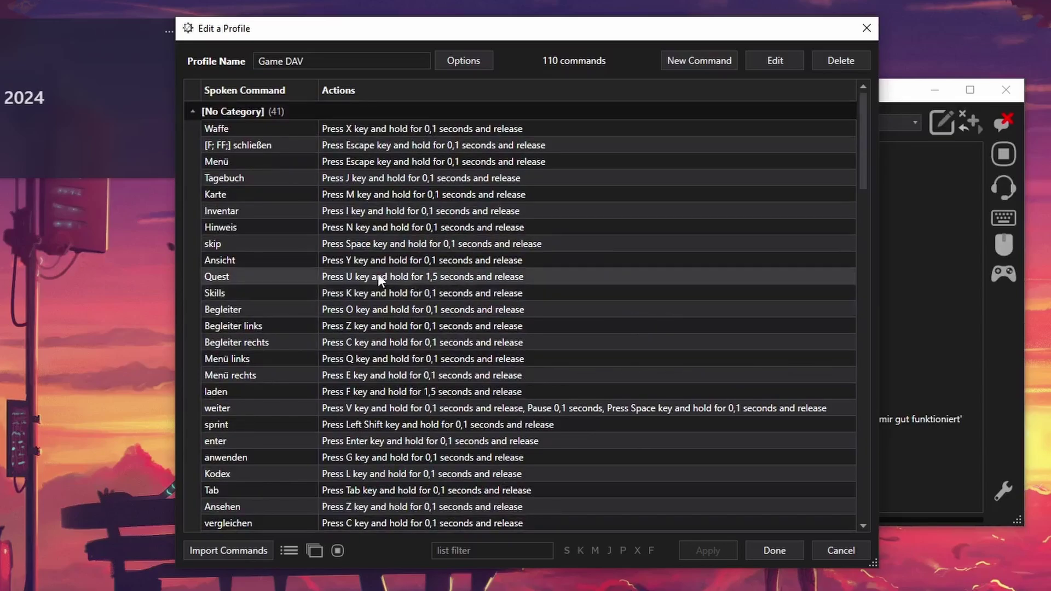
pyautogui.scroll(-10, 438, 276)
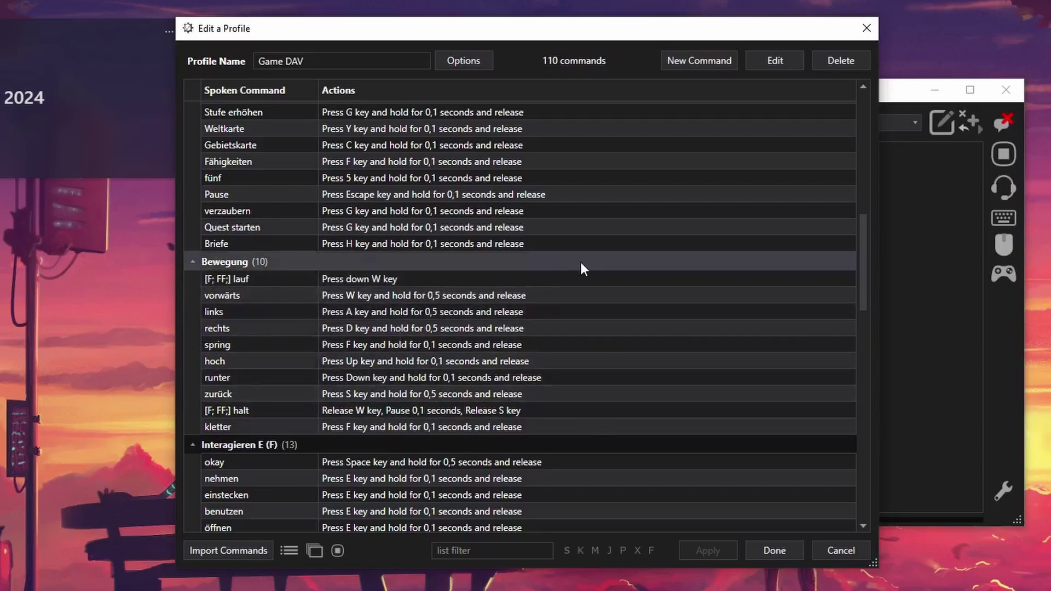
pyautogui.doubleClick(419, 413)
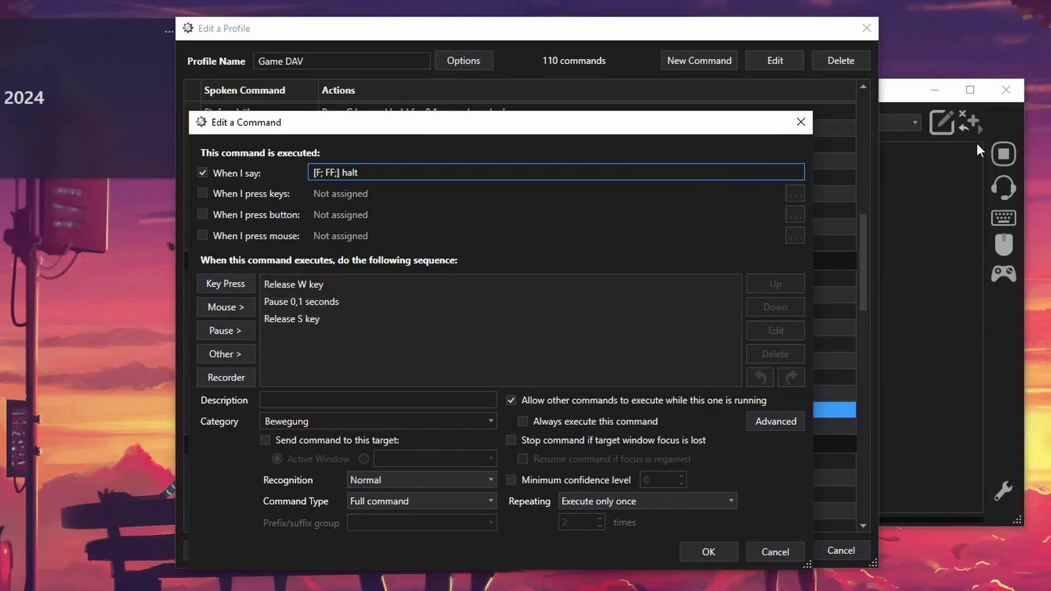
pyautogui.click(801, 122)
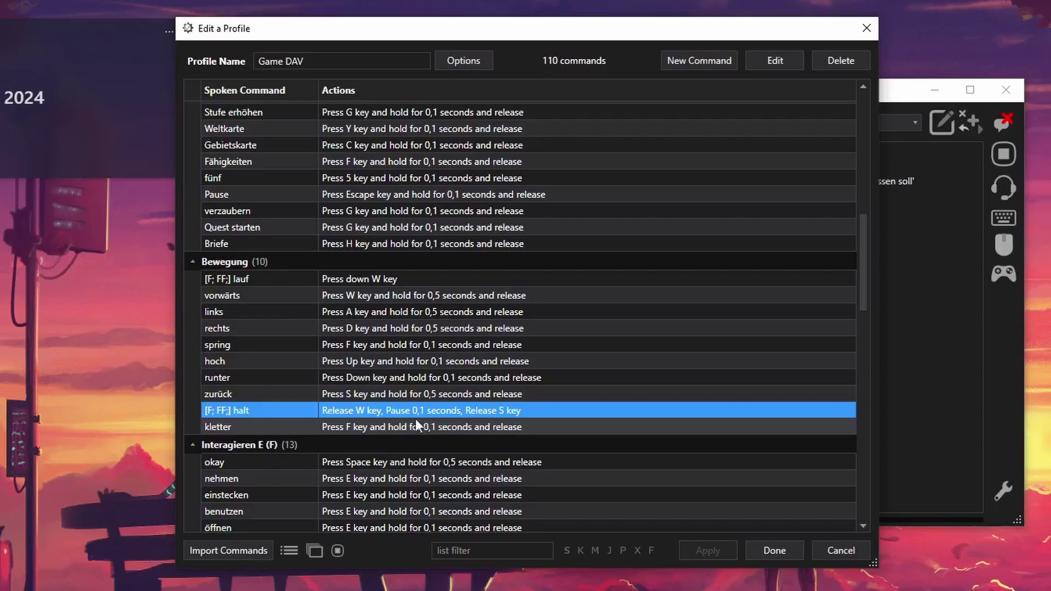
pyautogui.scroll(9, 577, 389)
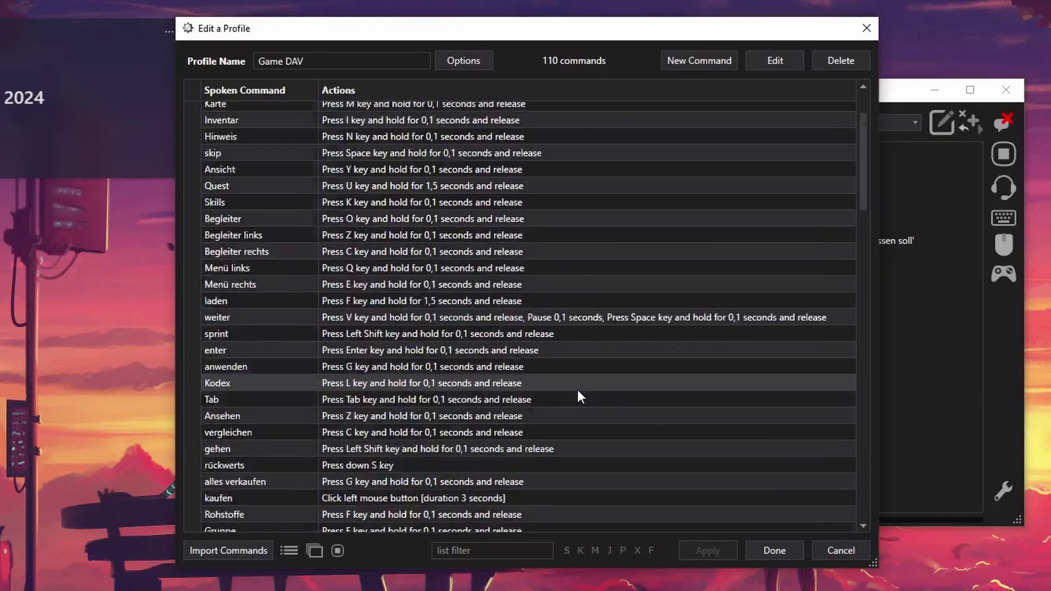
pyautogui.scroll(2, 580, 394)
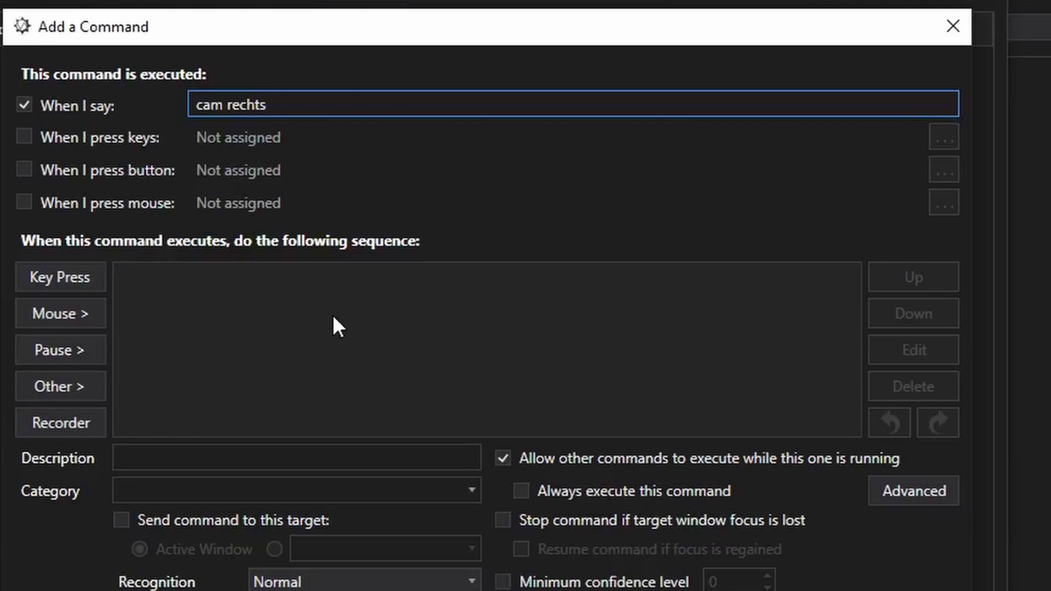
# Step: Try setting up a mouse move action for the cam rechts command, using Move left with relative data for 3D games
pyautogui.click(74, 317)
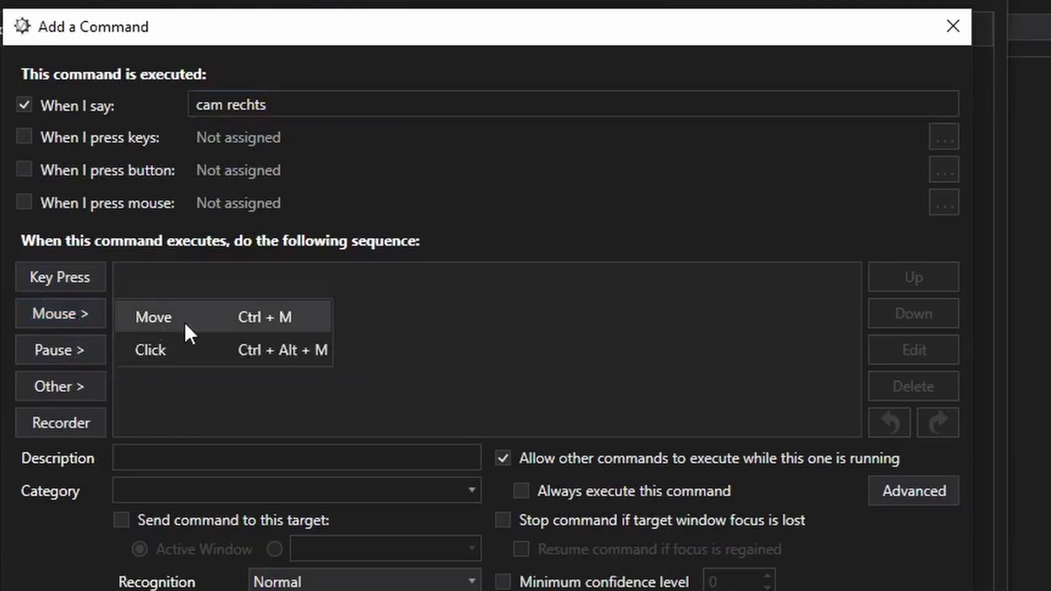
pyautogui.click(191, 324)
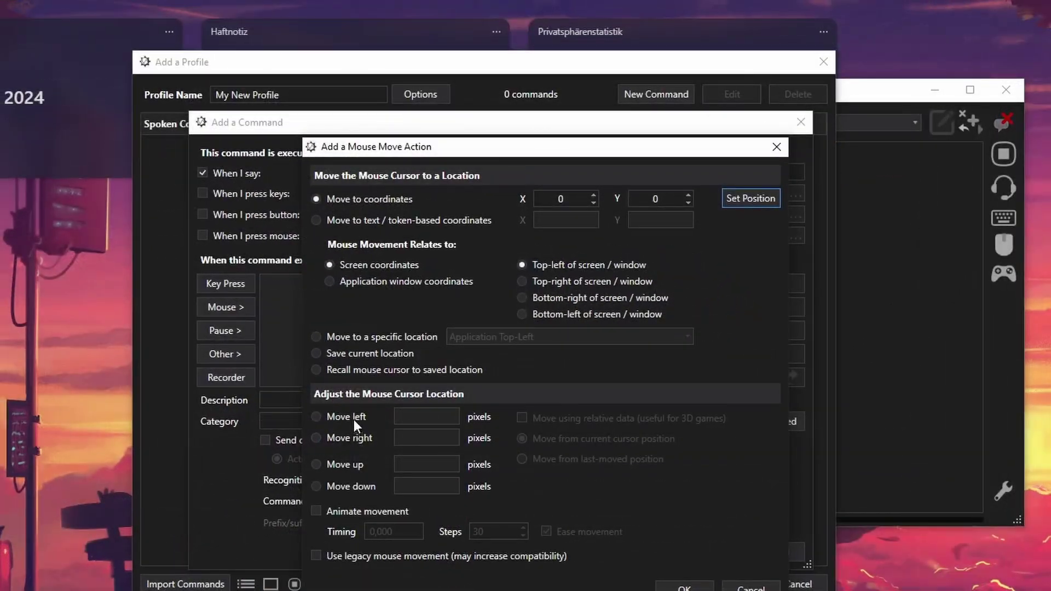
pyautogui.click(354, 419)
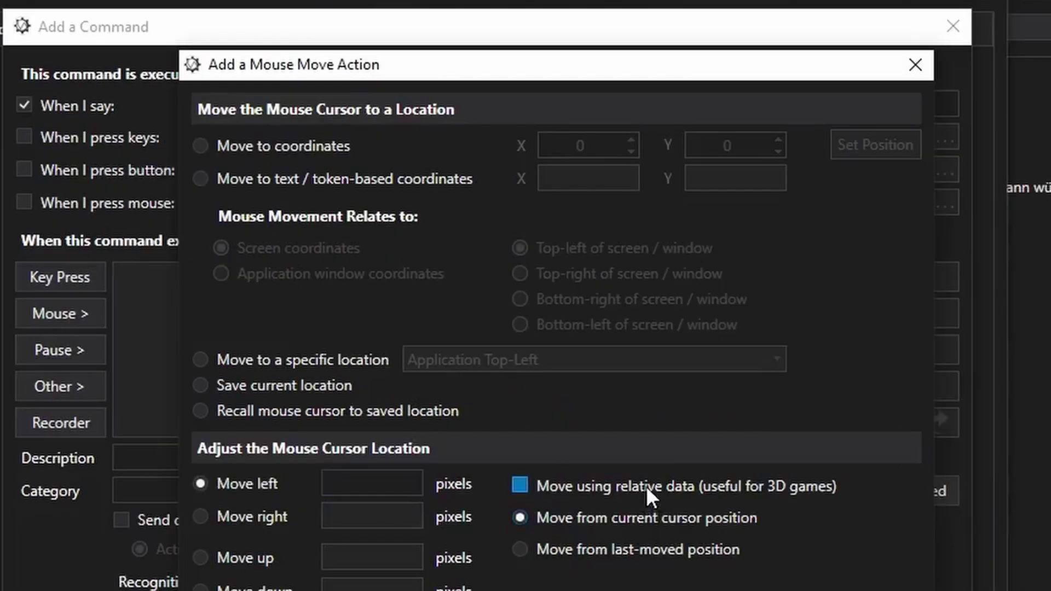
pyautogui.click(640, 343)
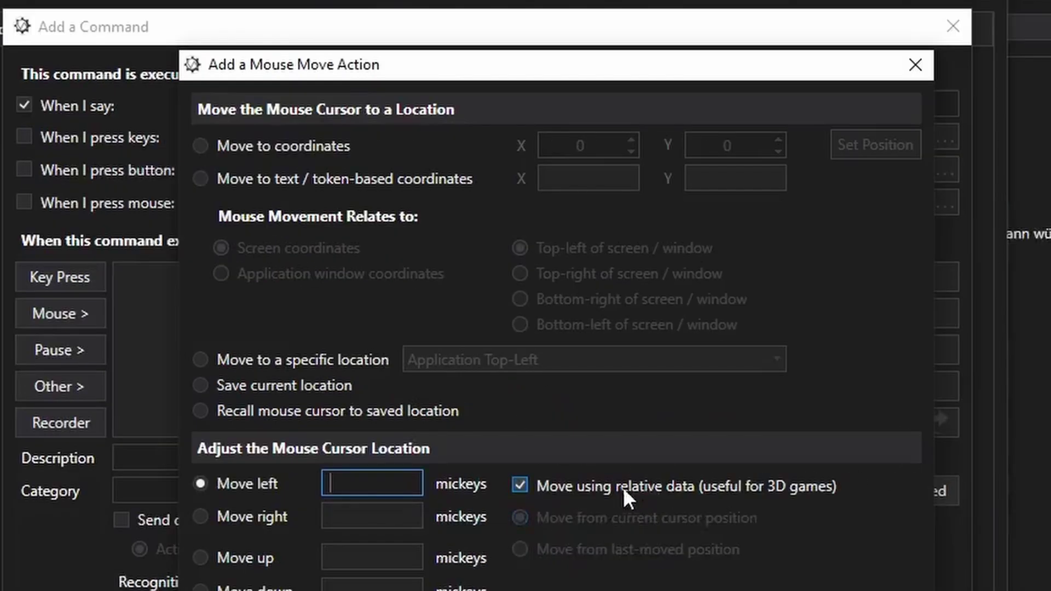
pyautogui.click(568, 490)
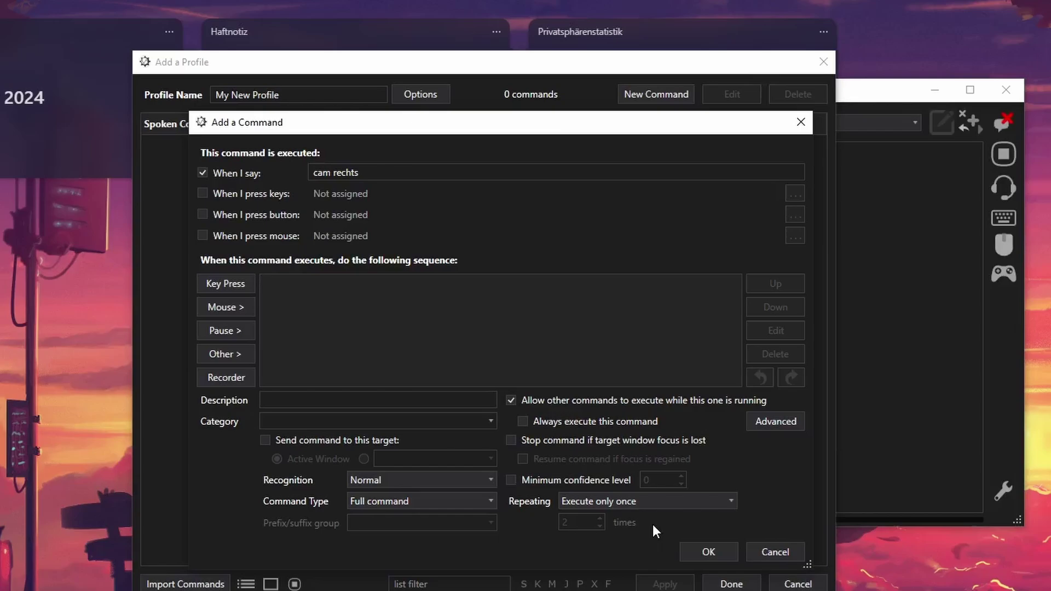
pyautogui.click(723, 552)
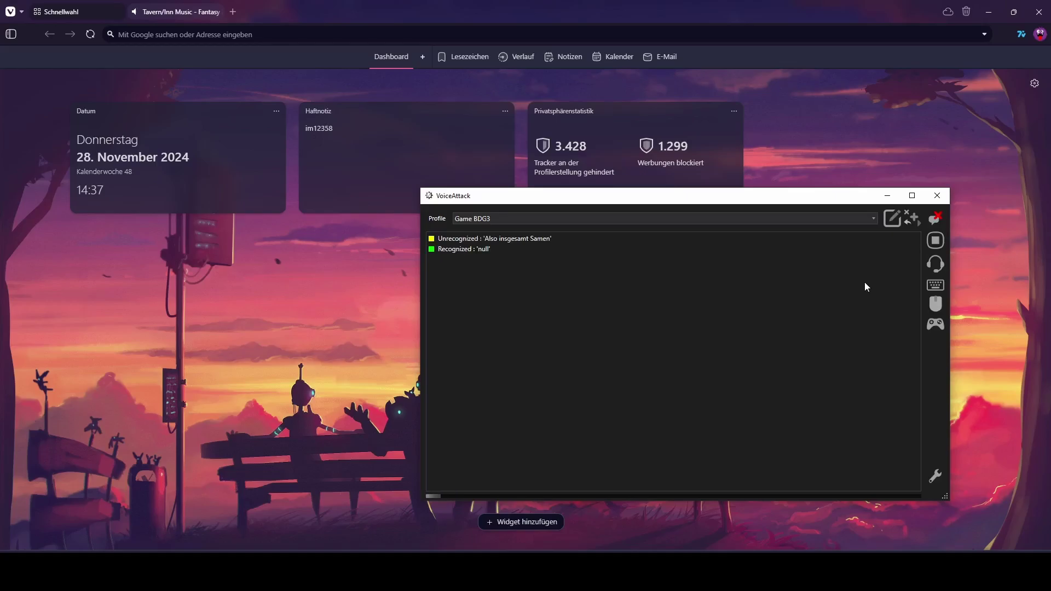
# Step: Start creating a new profile
pyautogui.click(913, 219)
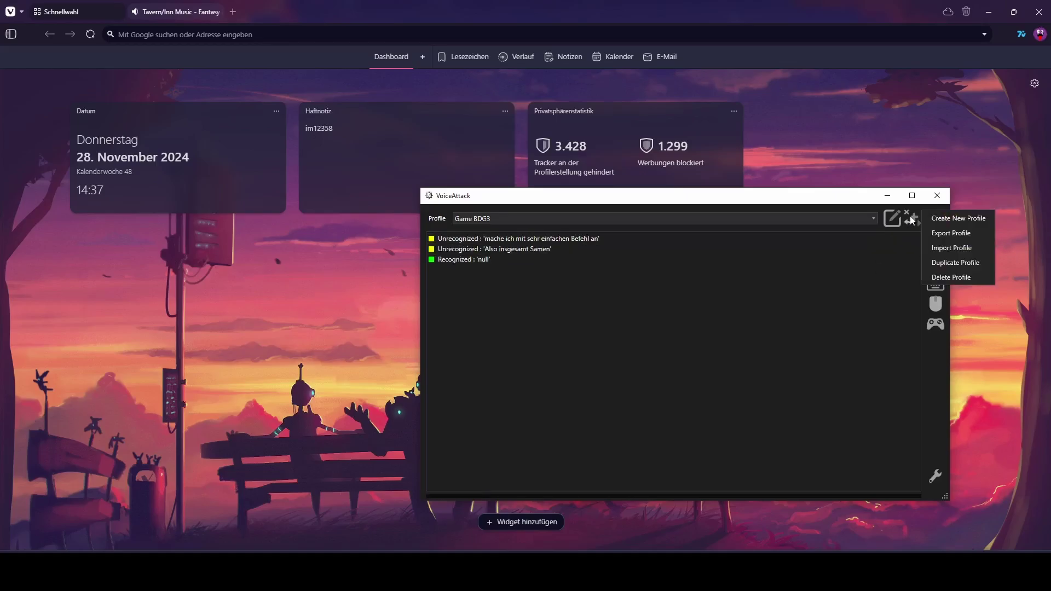
pyautogui.click(944, 217)
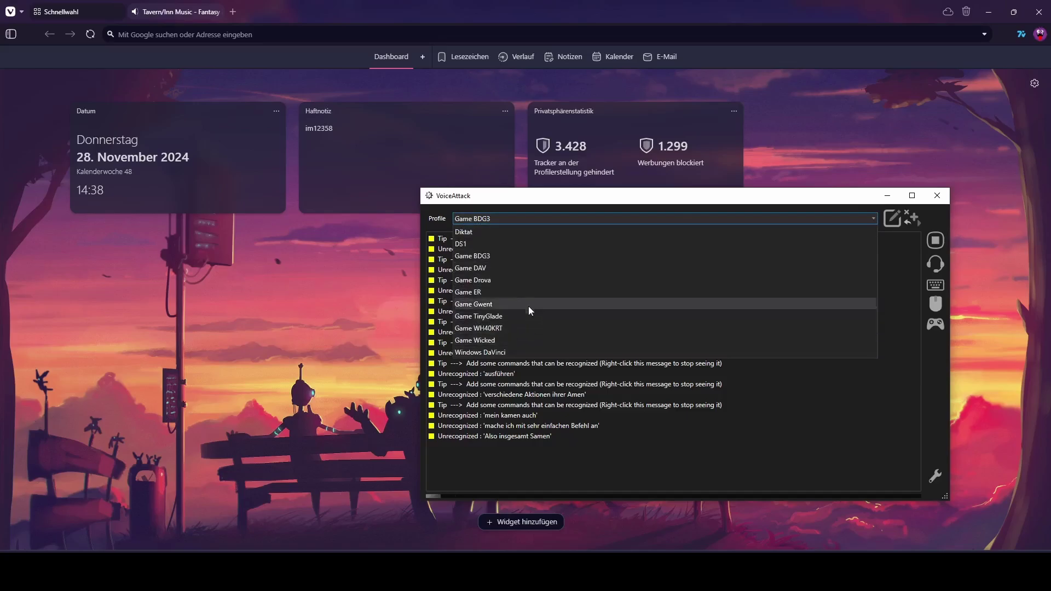
# Step: Select the Game DAV profile again and reopen its command list
pyautogui.click(525, 269)
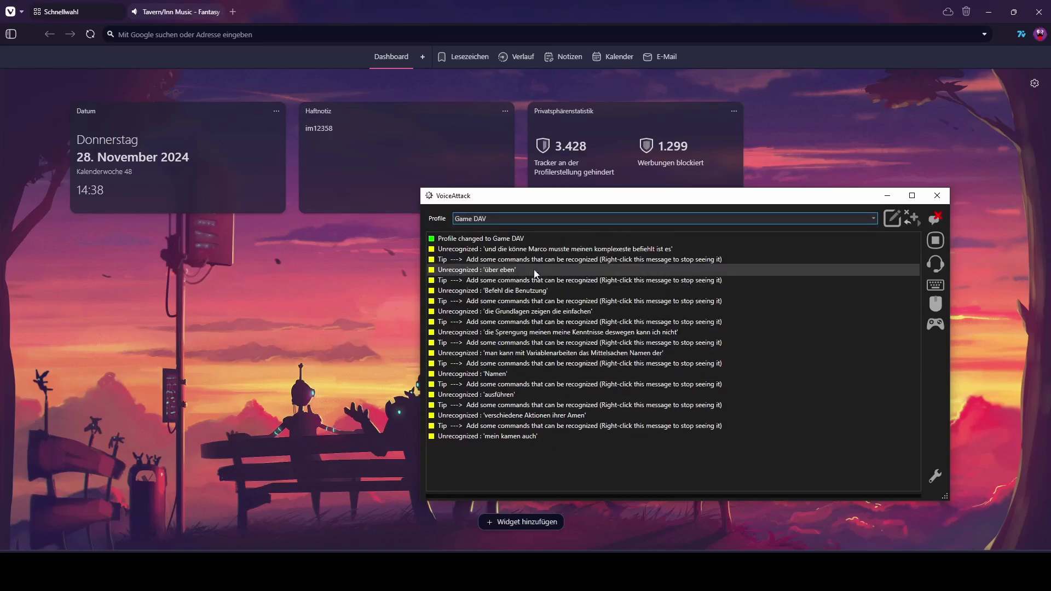
pyautogui.click(892, 218)
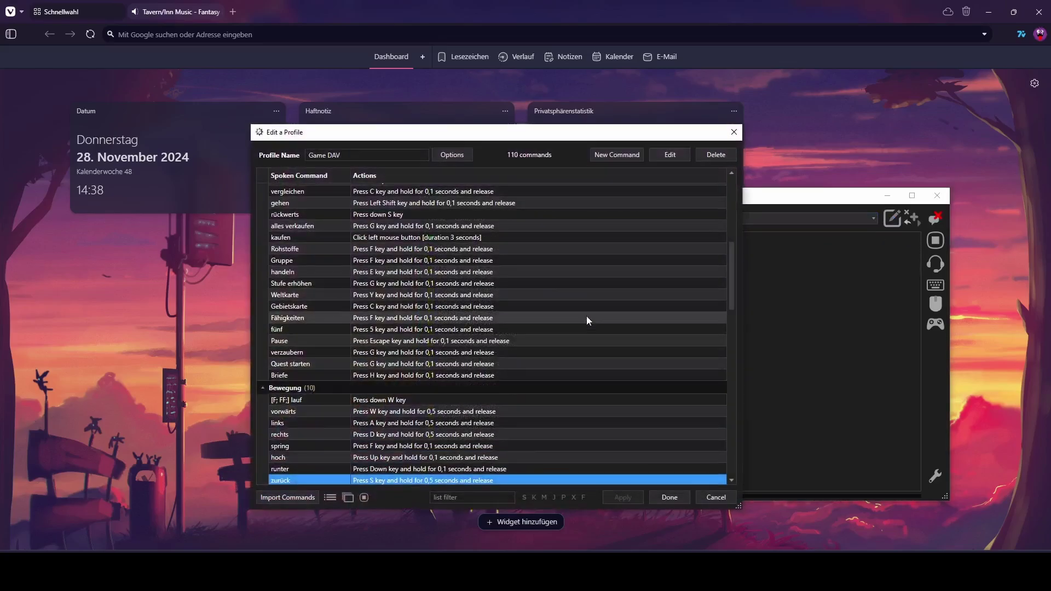
# Step: Open the Kette combat command and examine its full sequence of mouse clicks, pauses and Left Shift actions
pyautogui.scroll(-10, 587, 316)
pyautogui.scroll(-6, 585, 335)
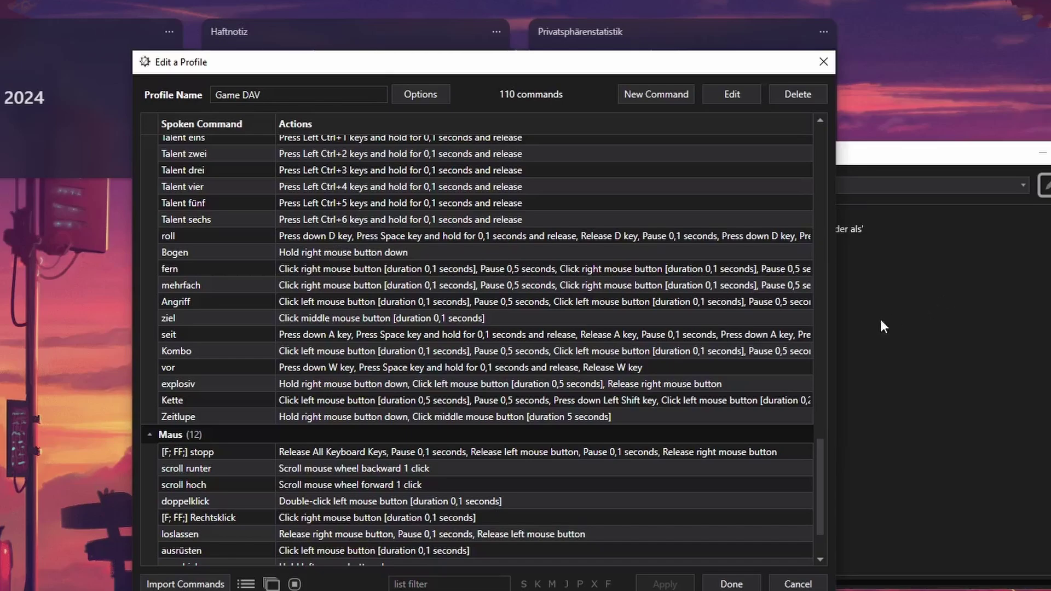
pyautogui.doubleClick(415, 404)
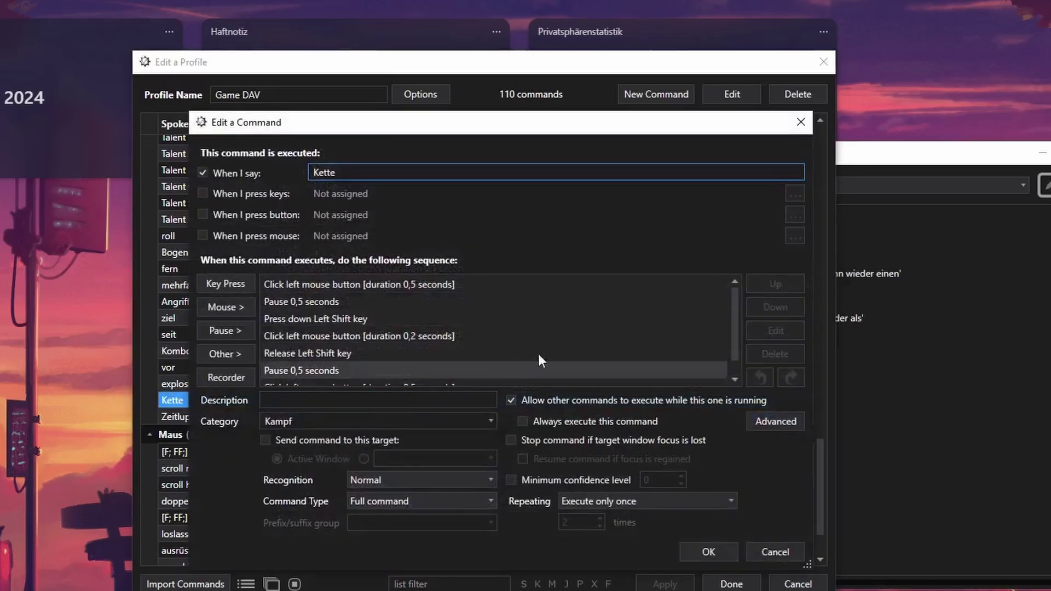
pyautogui.scroll(-1, 553, 345)
pyautogui.scroll(1, 553, 343)
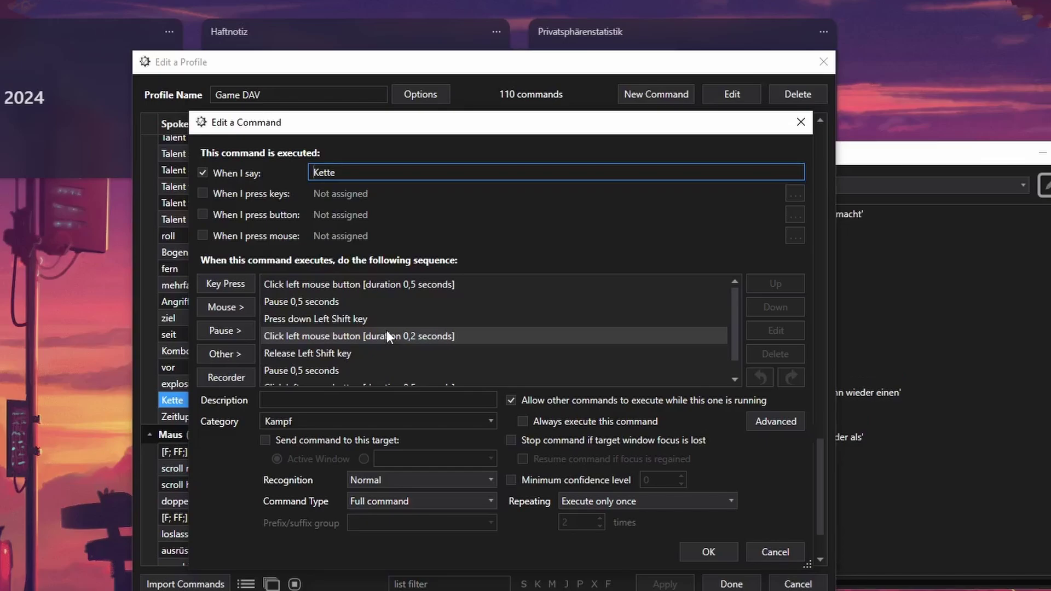
pyautogui.scroll(-1, 387, 330)
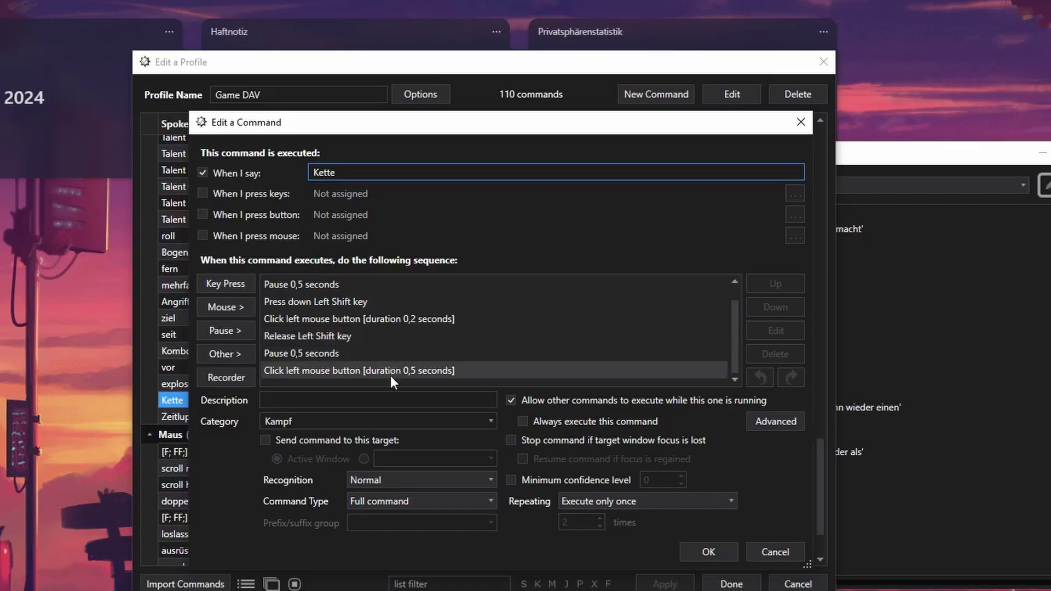
pyautogui.scroll(1, 393, 373)
pyautogui.scroll(-1, 393, 373)
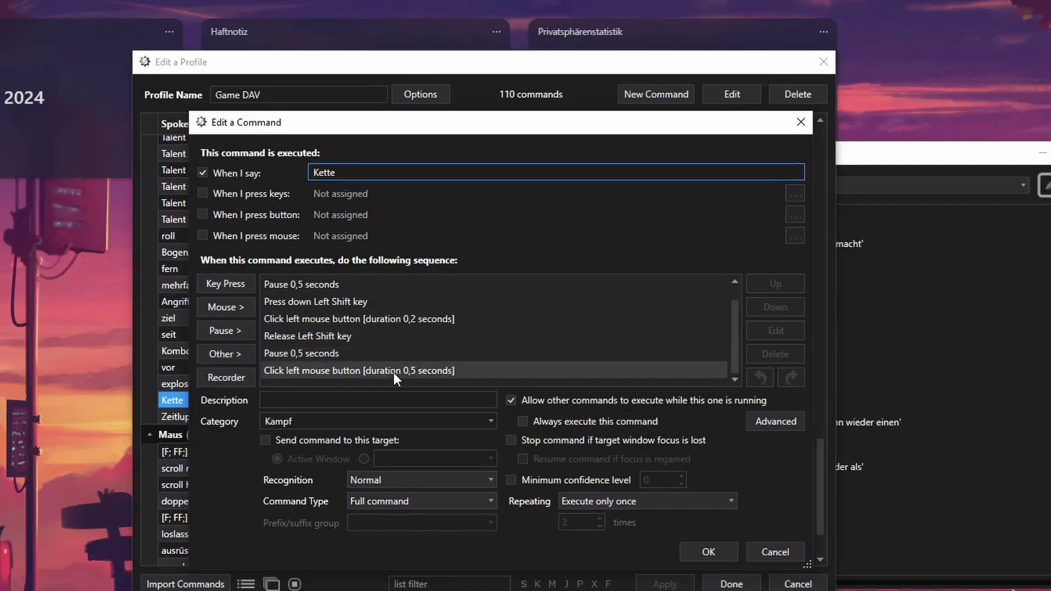
pyautogui.scroll(1, 395, 365)
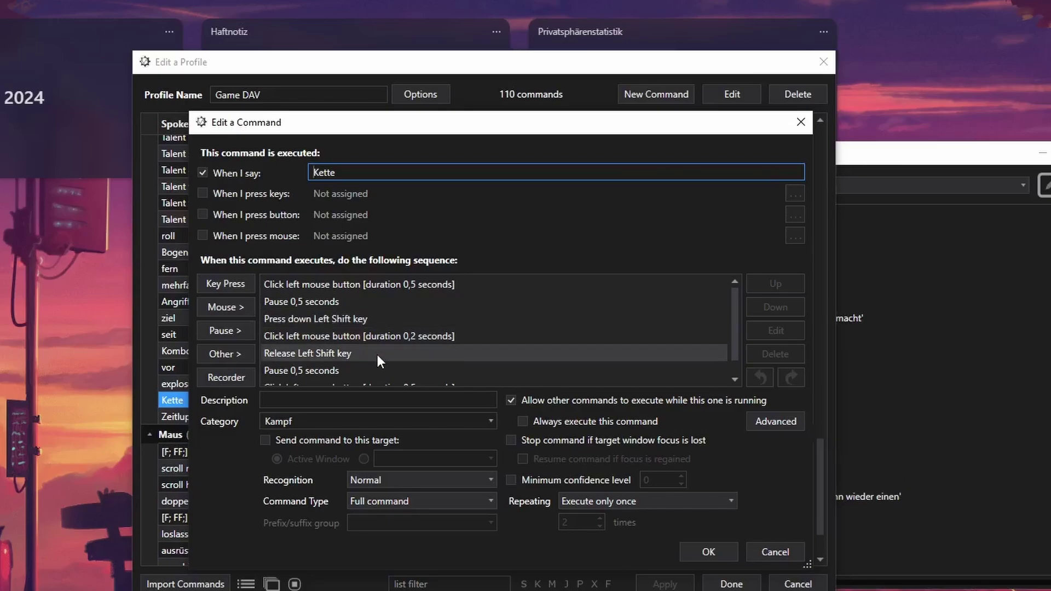
pyautogui.scroll(-1, 377, 355)
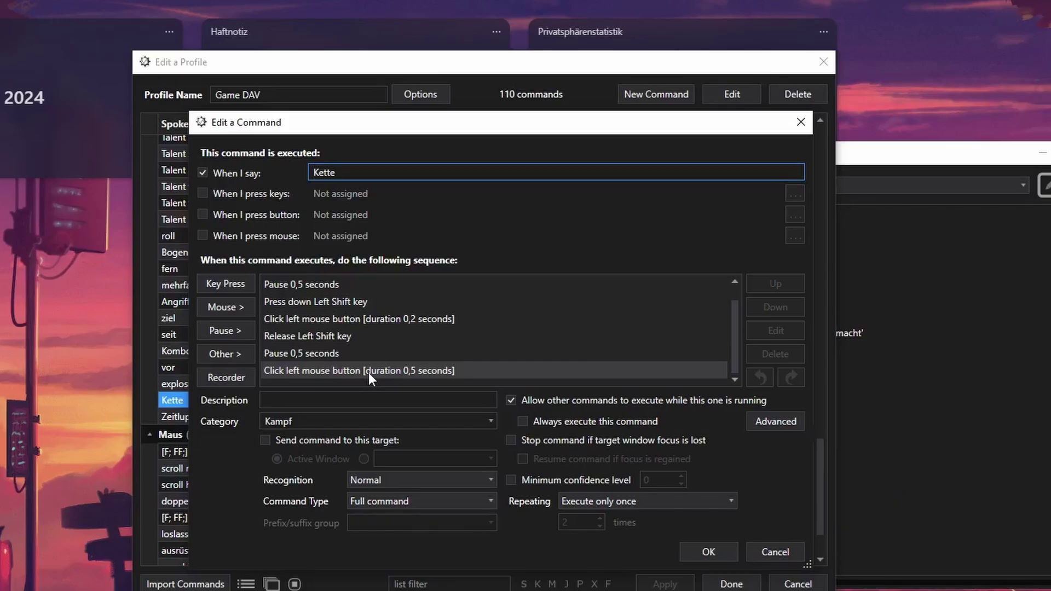
pyautogui.scroll(1, 383, 353)
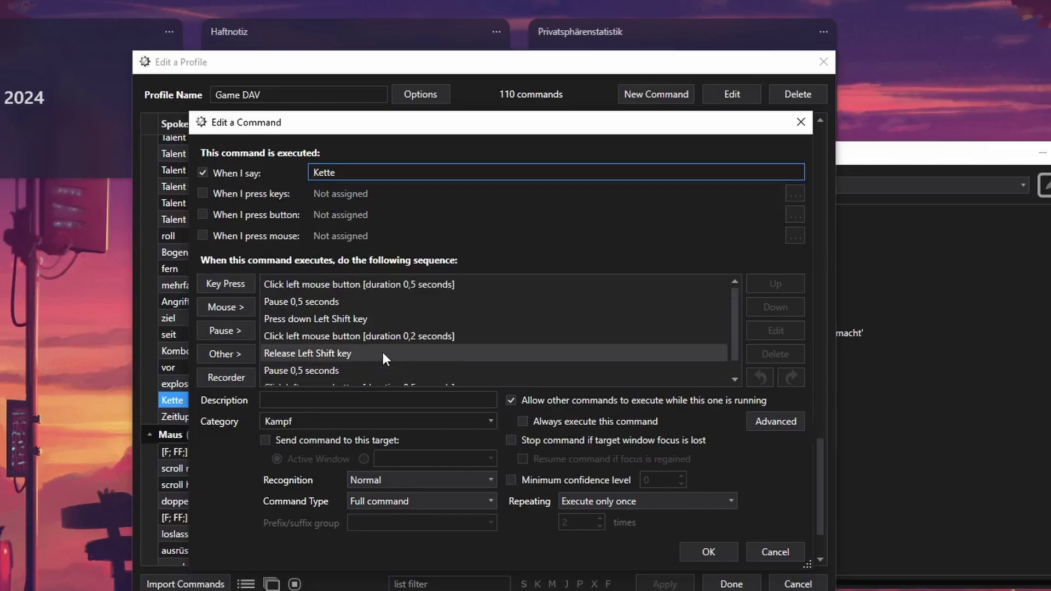
pyautogui.scroll(-1, 383, 353)
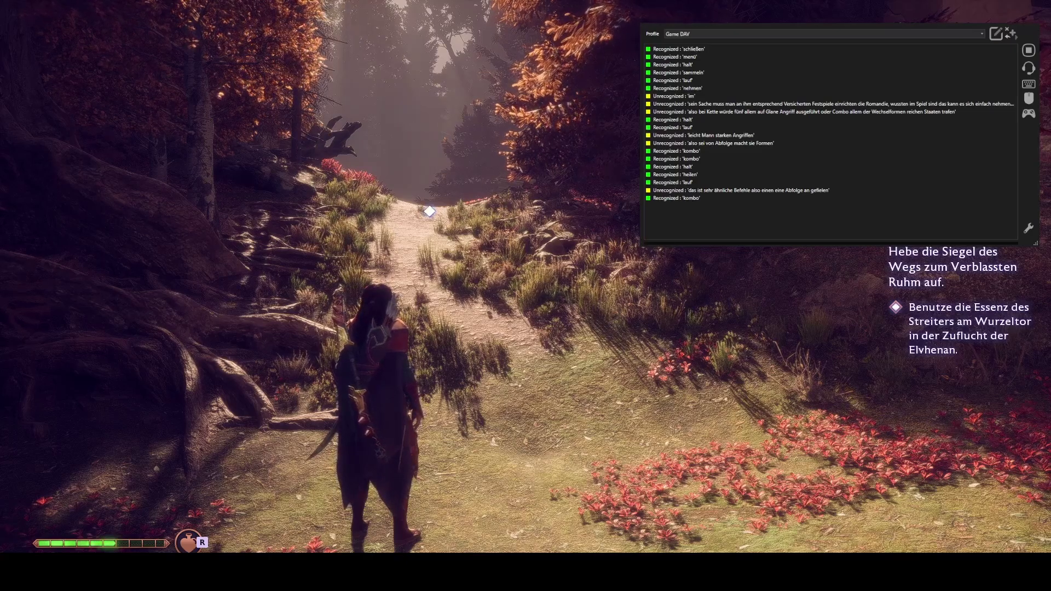
# Step: Switch to the game for the Game DAV profile and test the kombo attack by voice on the forest path
pyautogui.press('w')
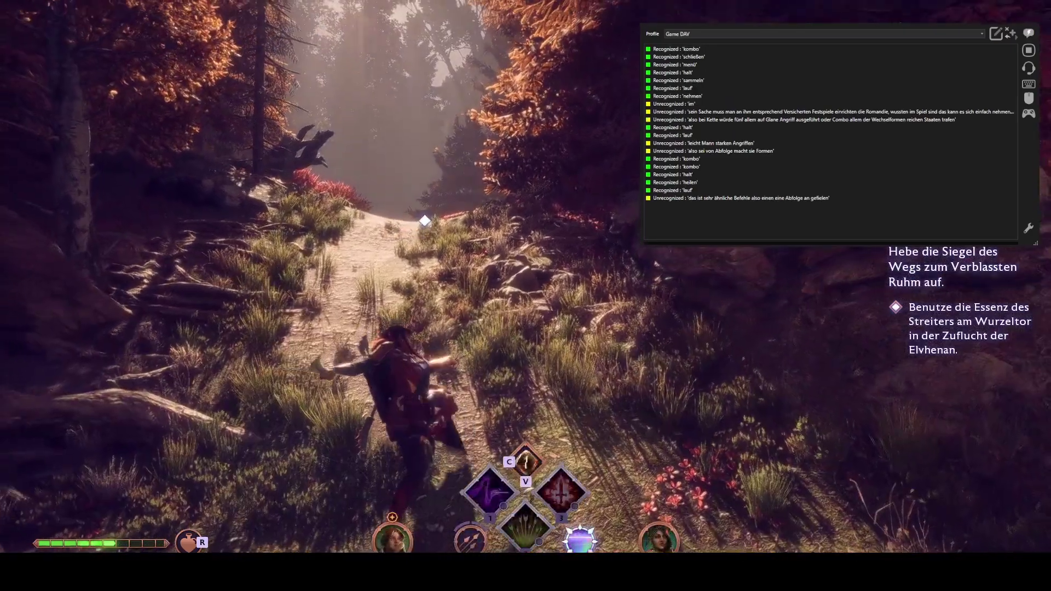
pyautogui.press('w')
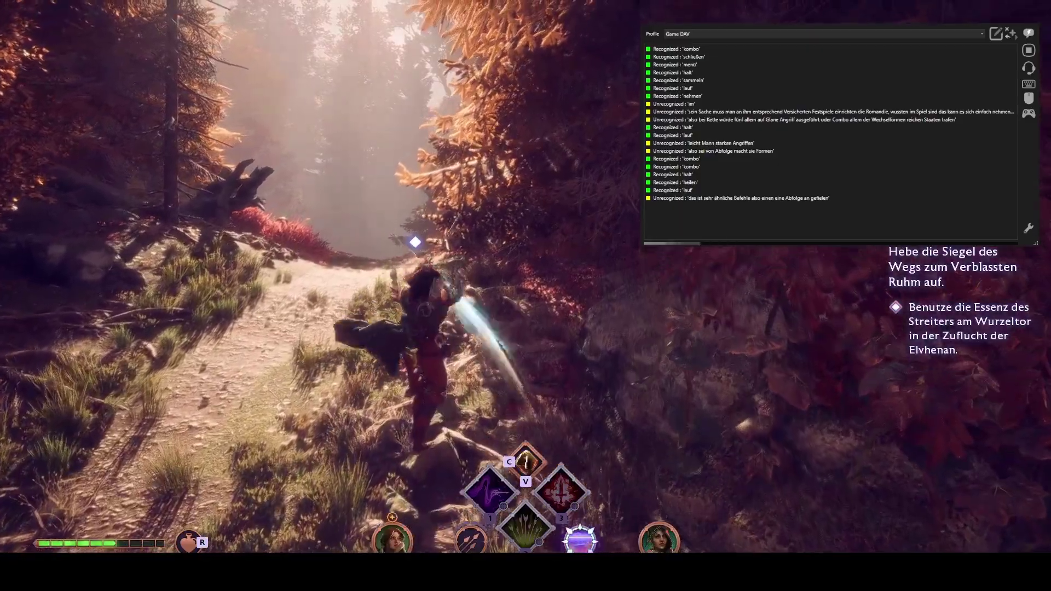
pyautogui.press('w')
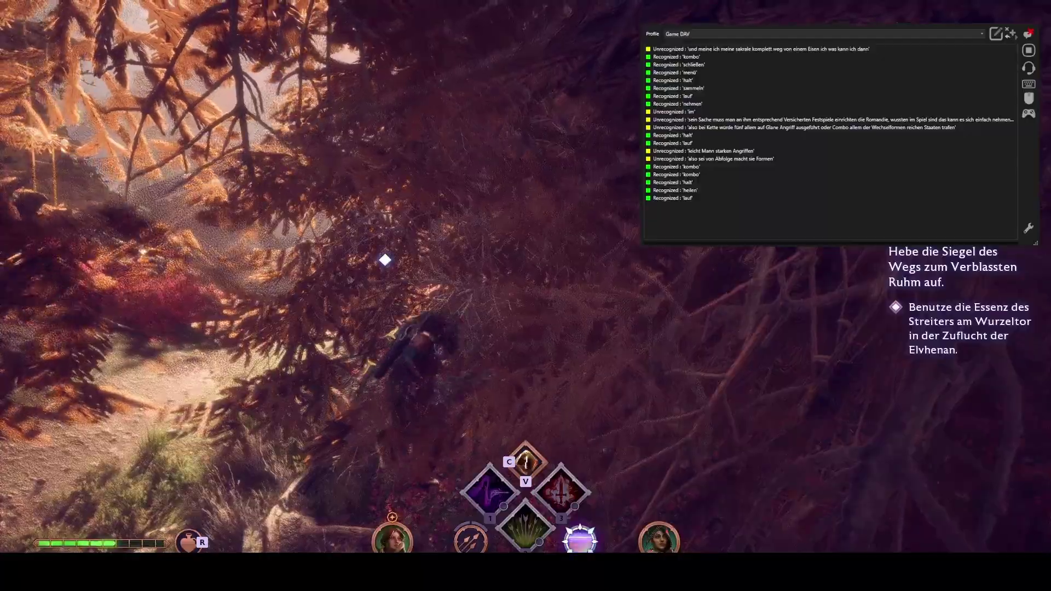
pyautogui.press('w')
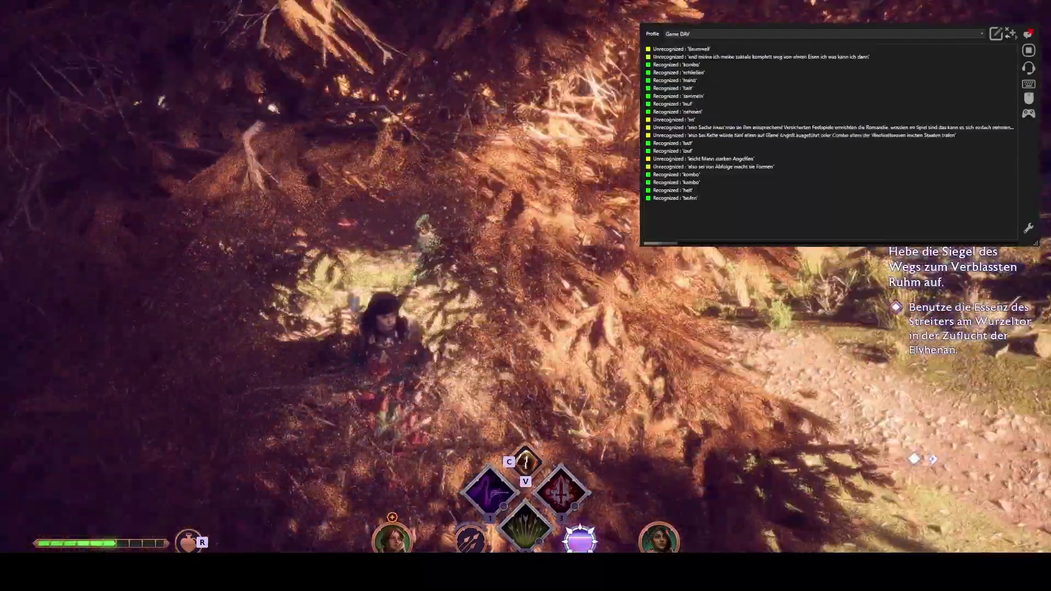
# Step: Run to the wolf statue with the voice command lauf and attack there with kombo
pyautogui.press('w')
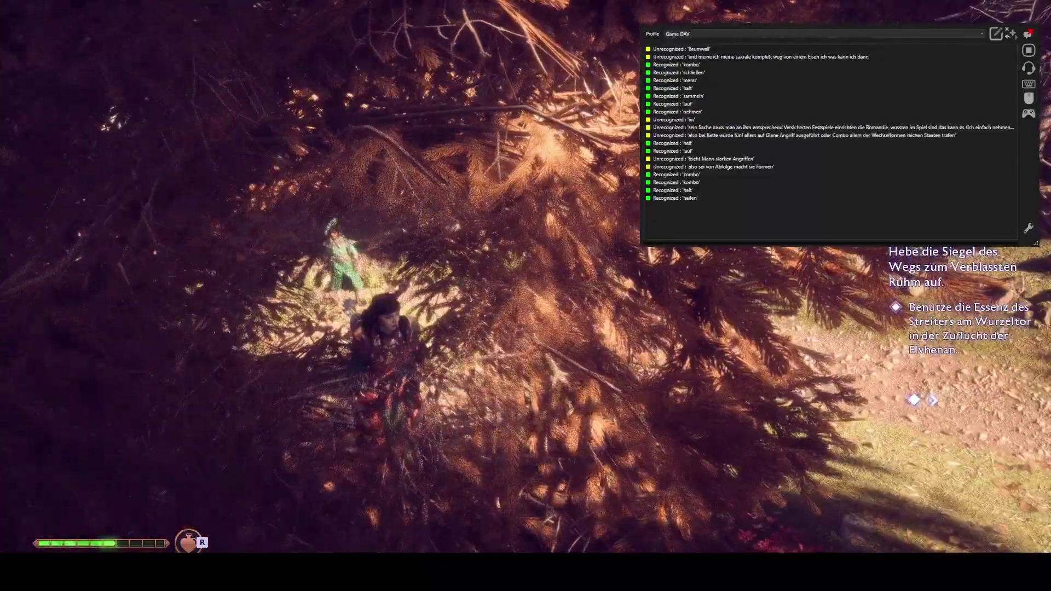
pyautogui.press('w')
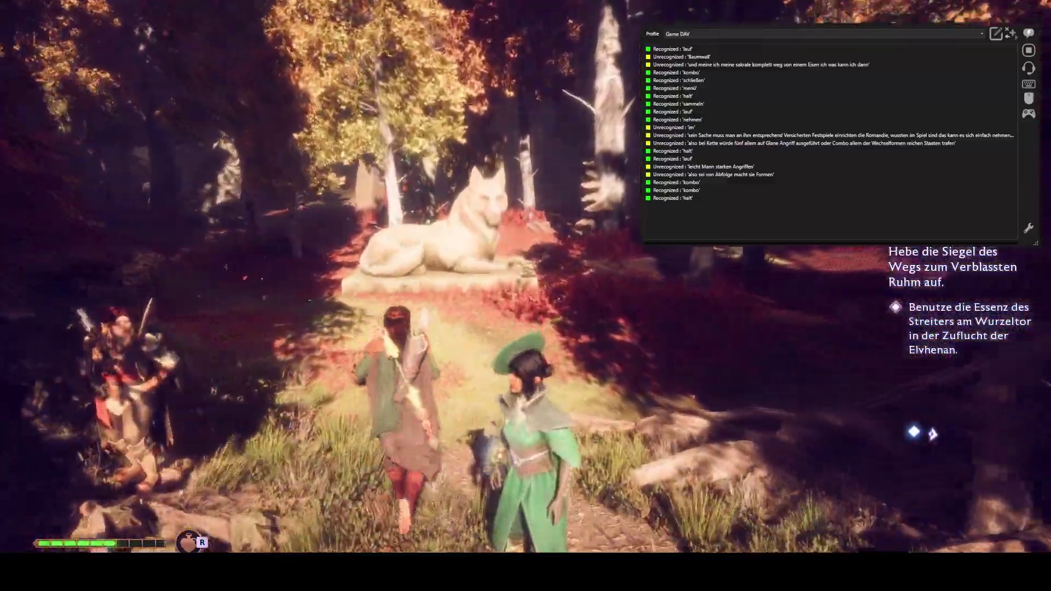
pyautogui.press('Tab')
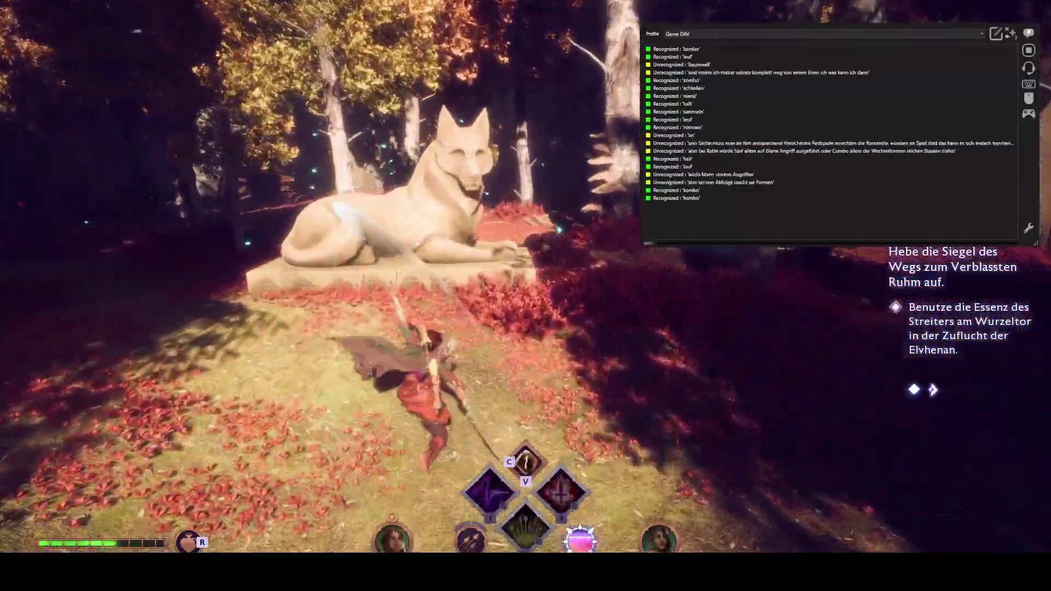